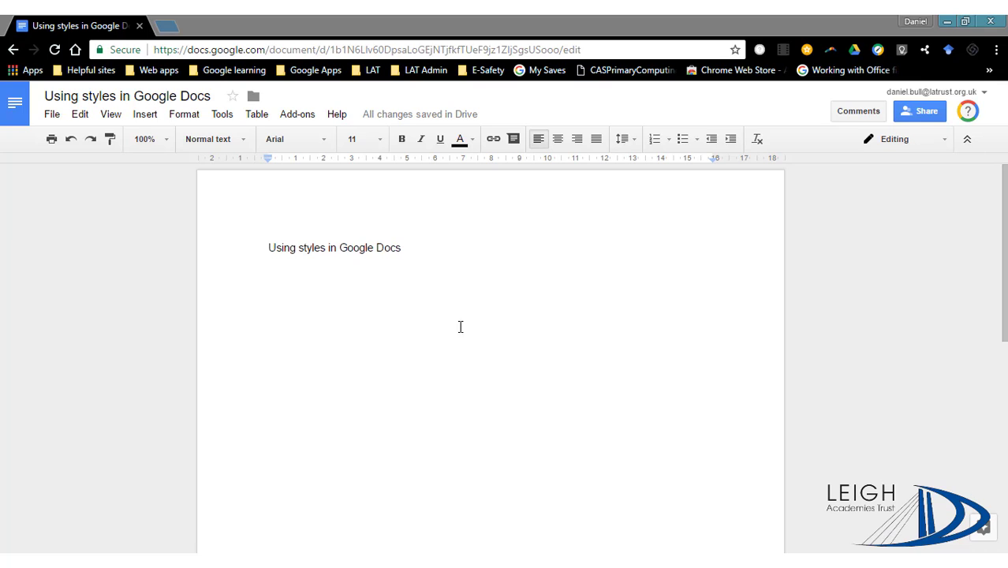
Browse the paragraph style and formatting options without changing anything
left_click(412, 248)
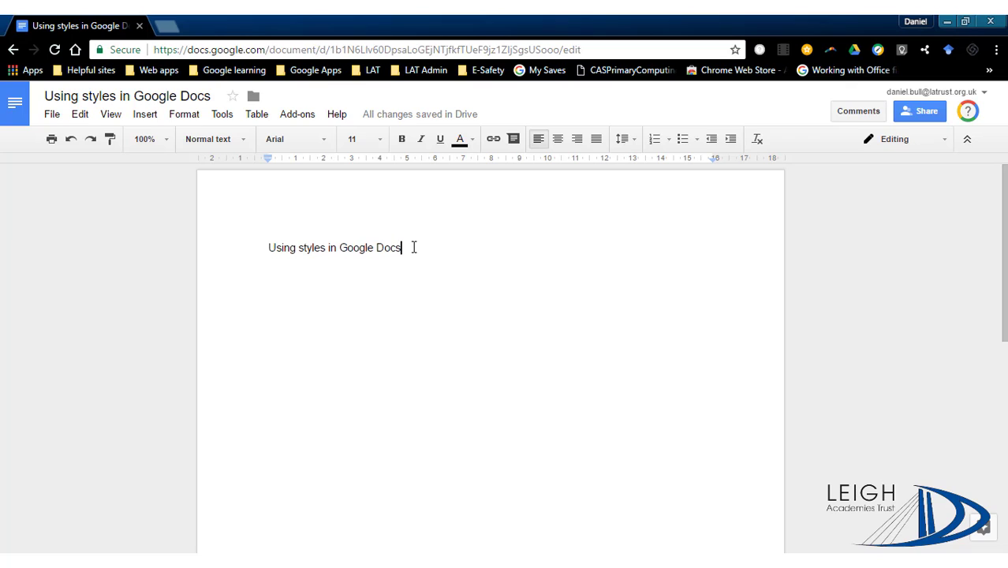
left_click(245, 142)
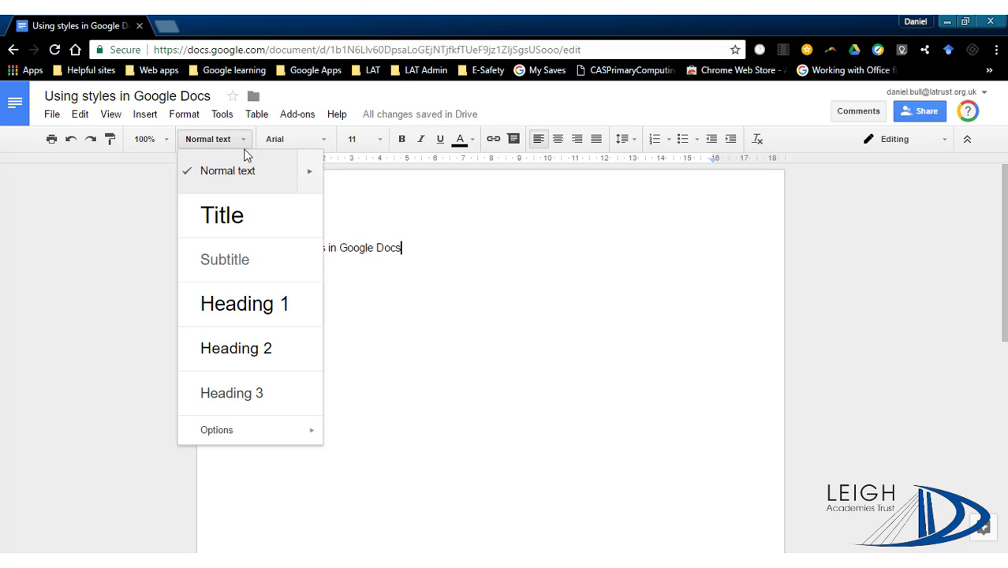
left_click(181, 115)
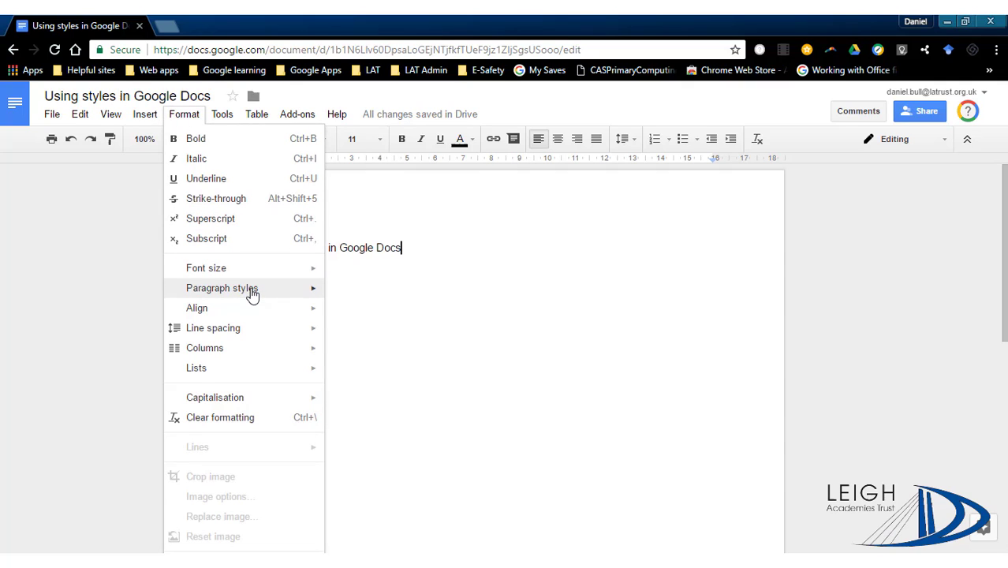
mouse_move(253, 293)
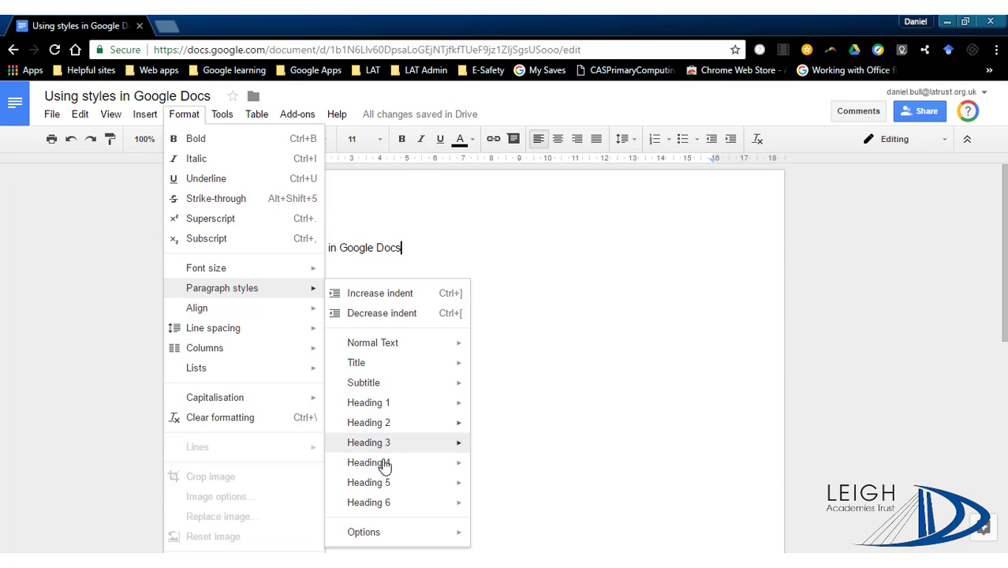
mouse_move(387, 403)
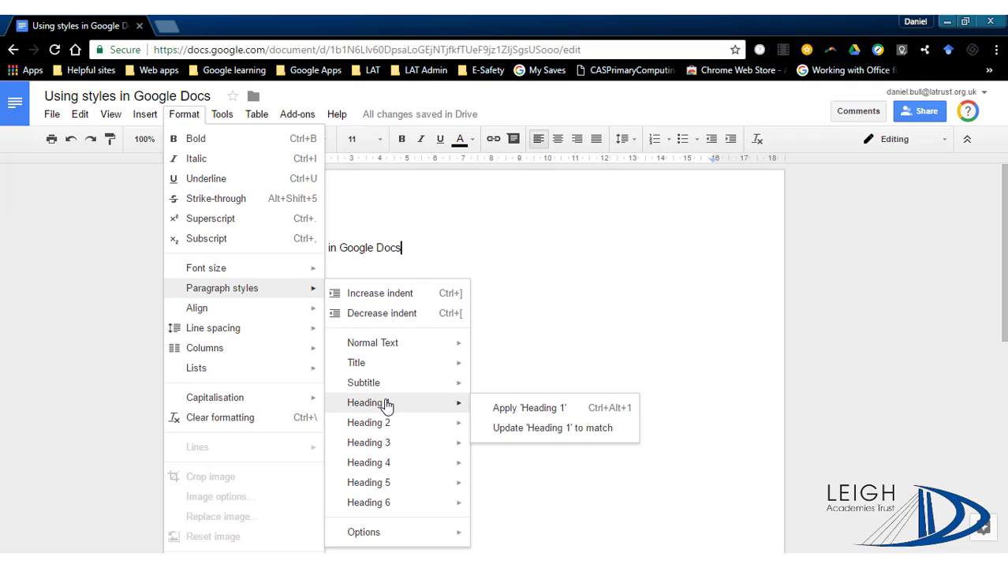
left_click(413, 245)
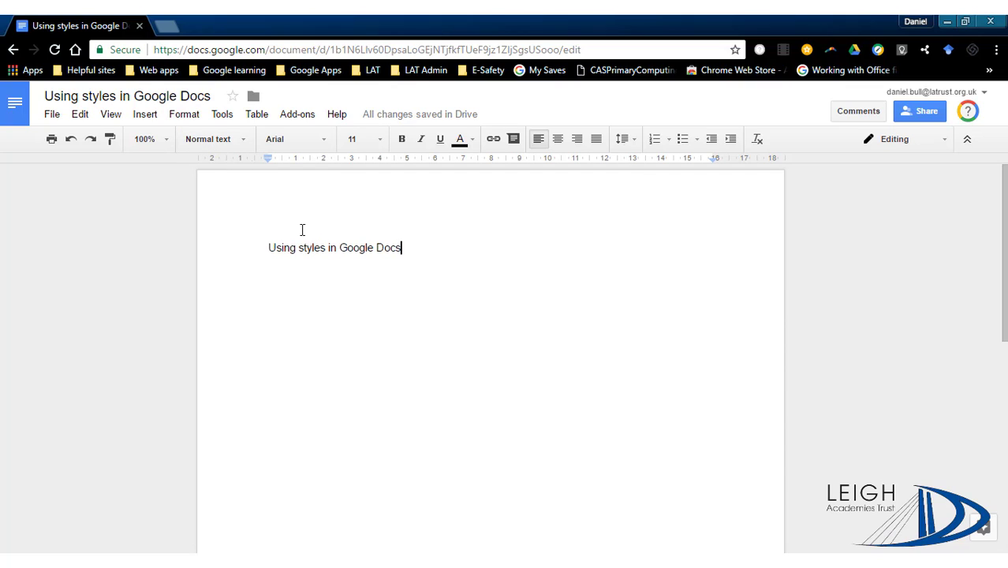
Make the first line a Title and type 'Then i can type more here' below it
left_click(233, 139)
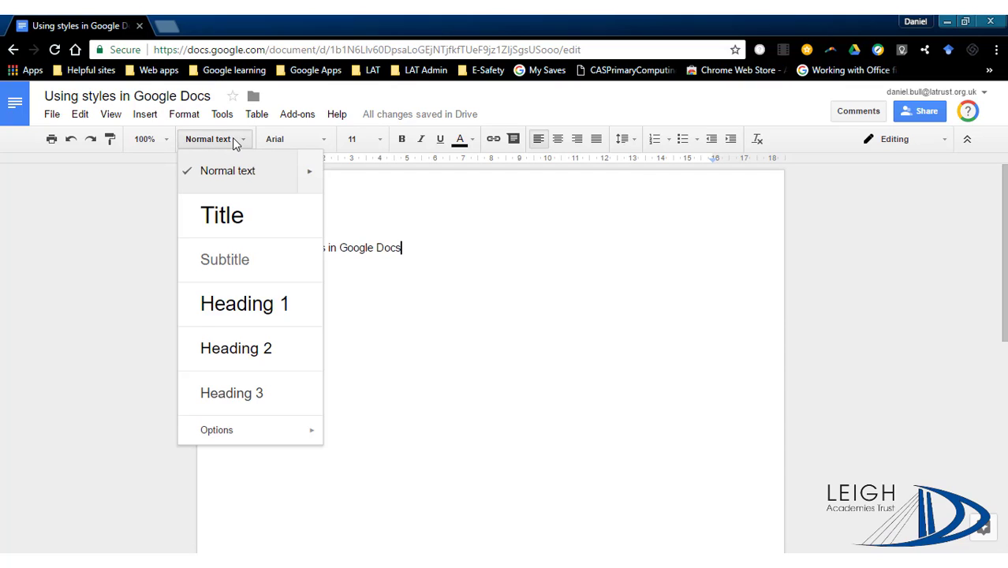
left_click(236, 224)
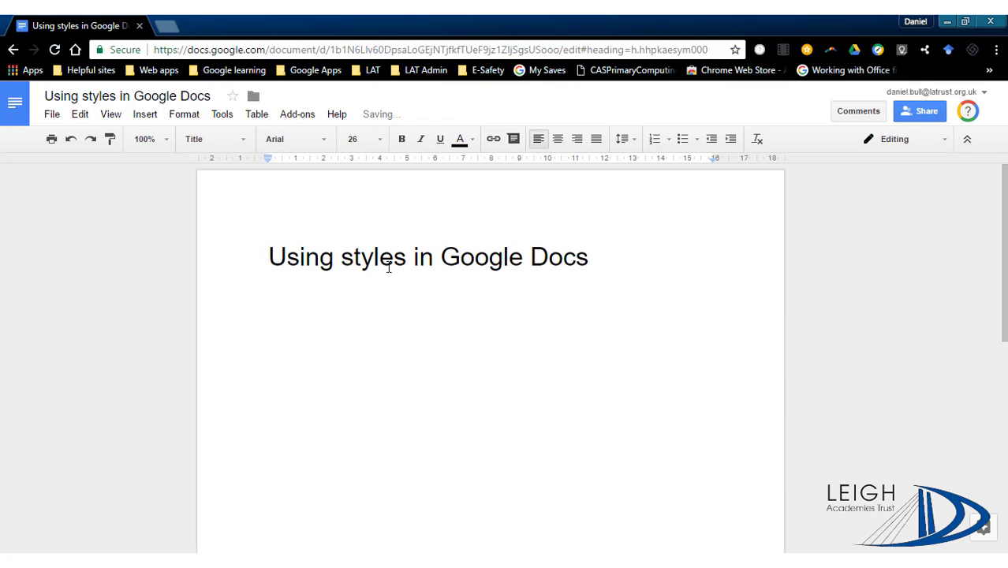
key("Return")
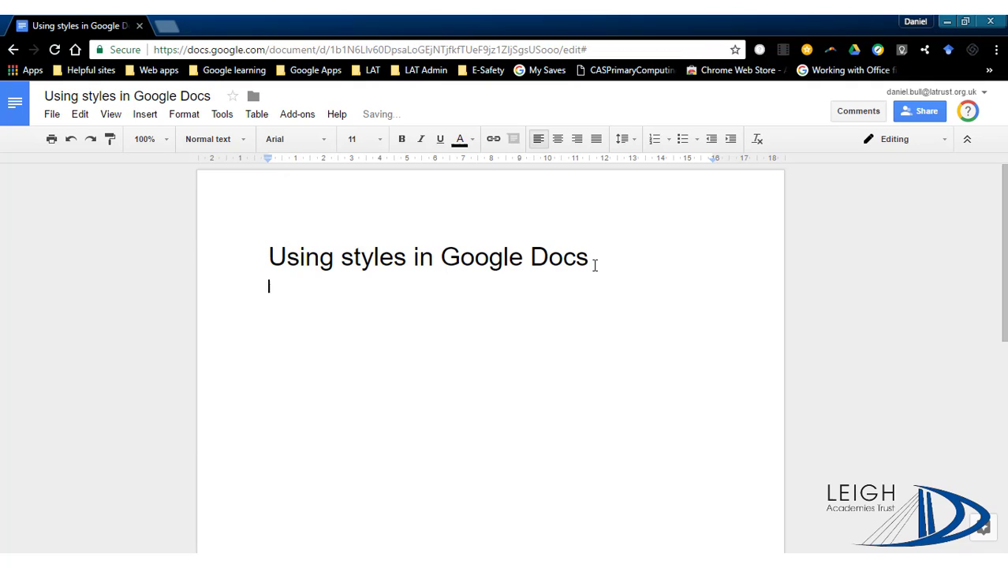
type("Then i can type ")
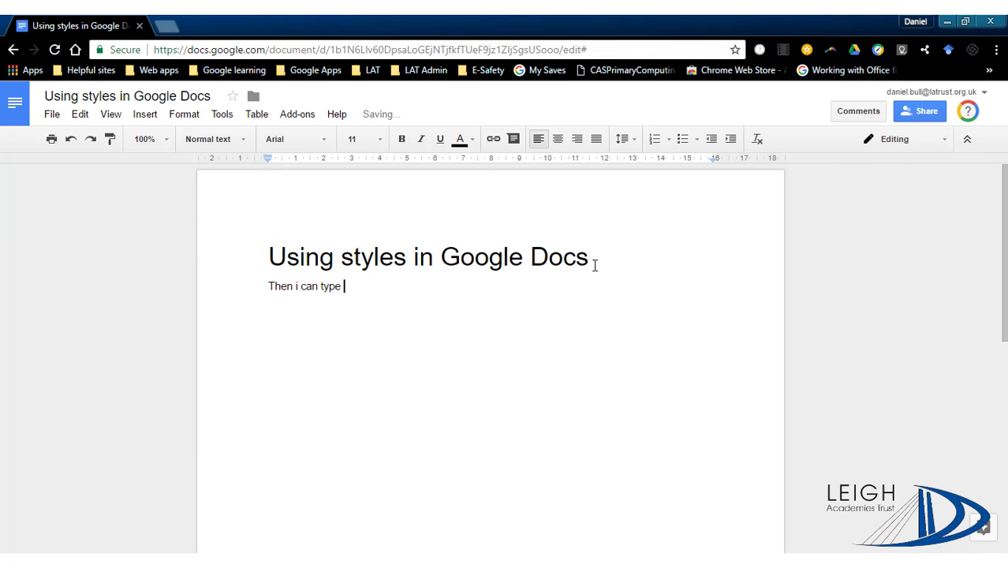
type("more here")
Try Subtitle and Heading 1 on the second line, then return it to Normal text
left_click(363, 284)
left_click(208, 139)
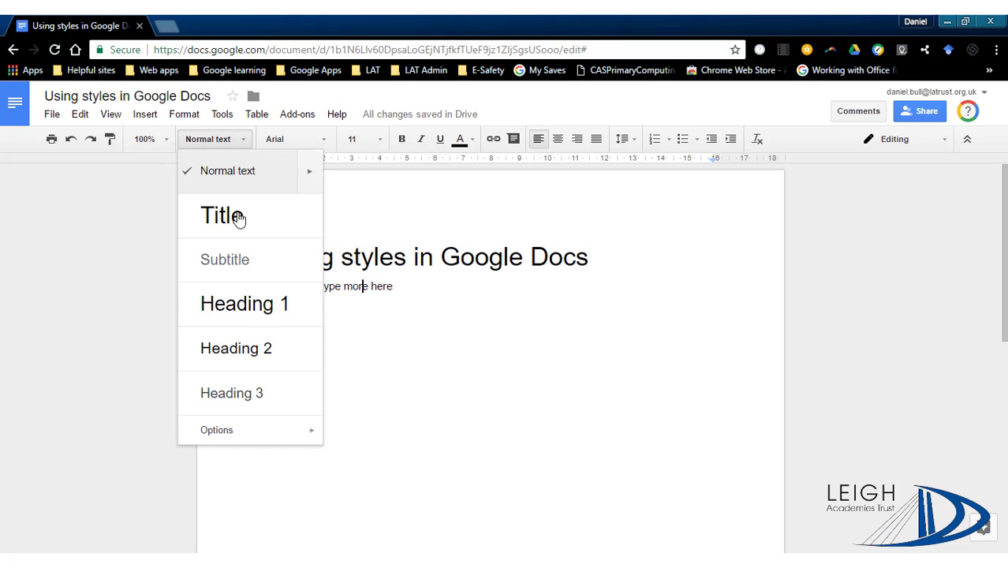
left_click(239, 268)
left_click(213, 142)
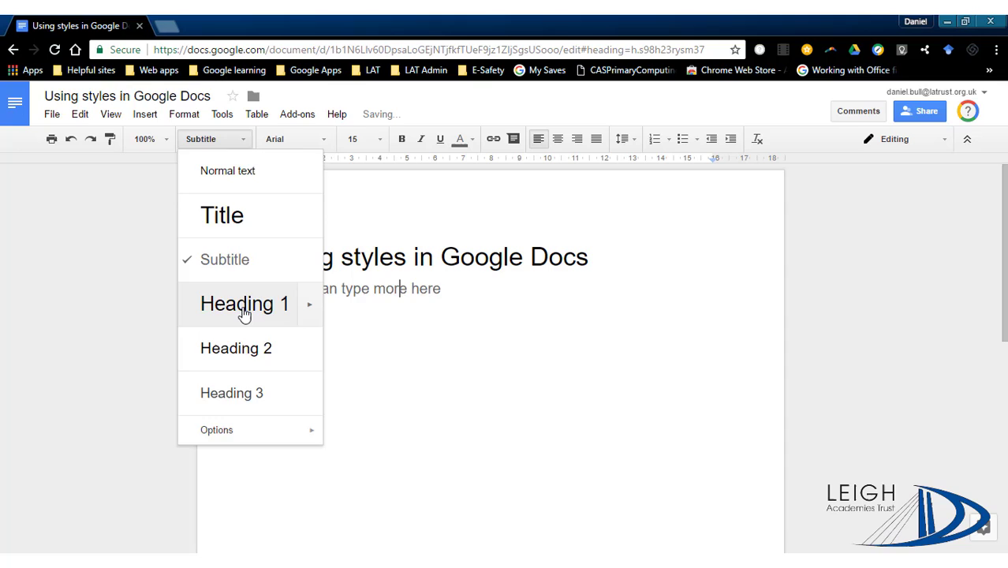
left_click(244, 313)
left_click(214, 142)
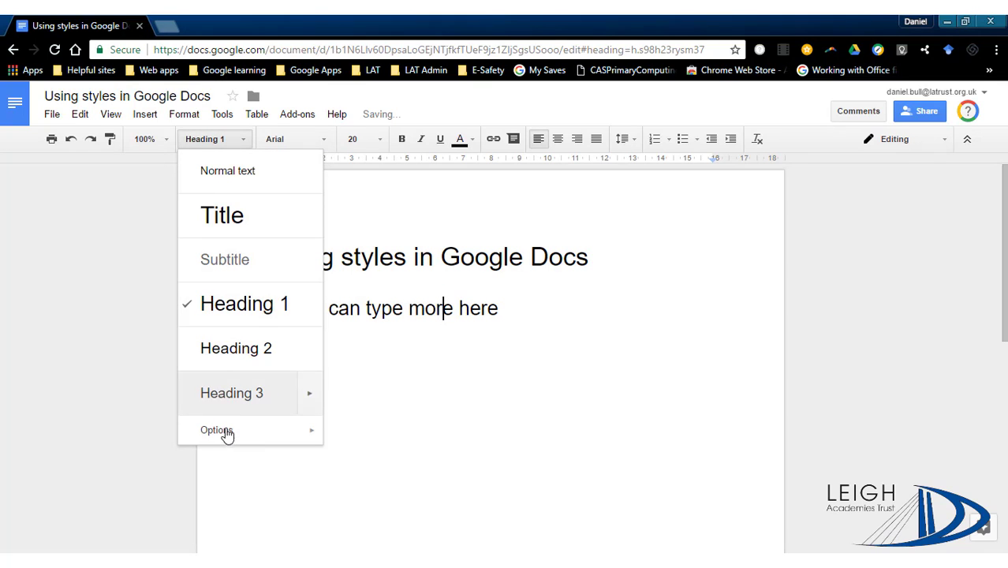
left_click(234, 172)
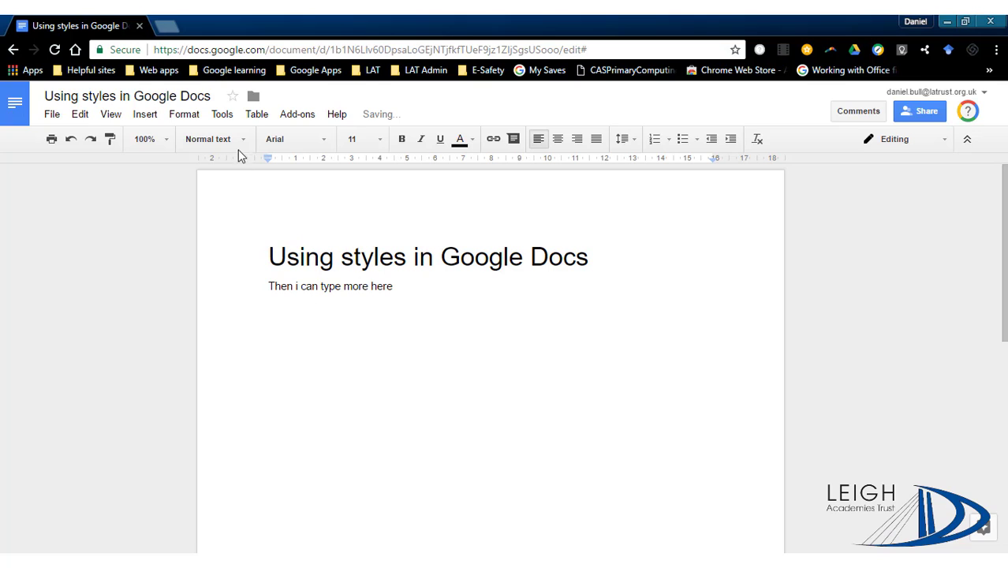
left_click(243, 141)
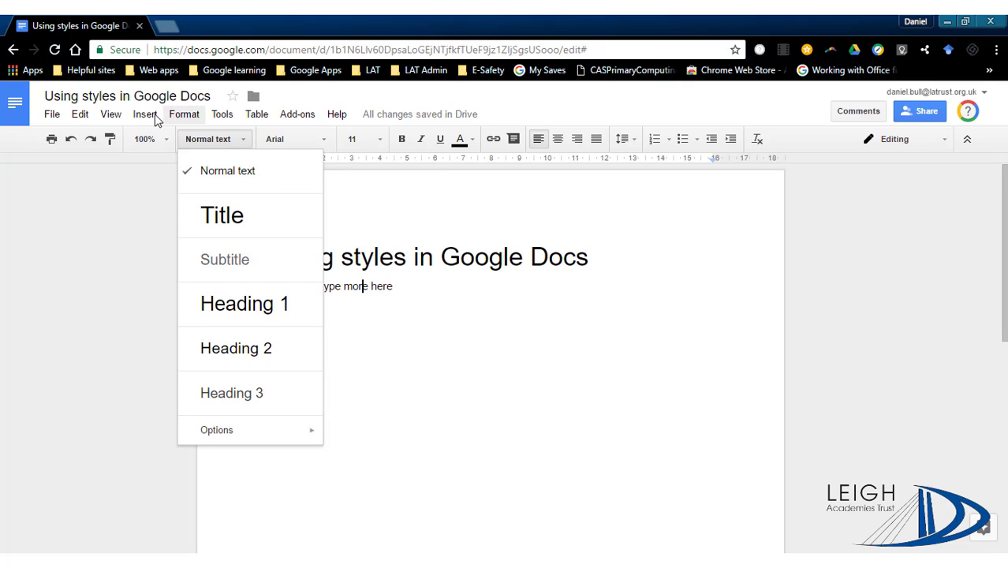
left_click(183, 114)
mouse_move(265, 293)
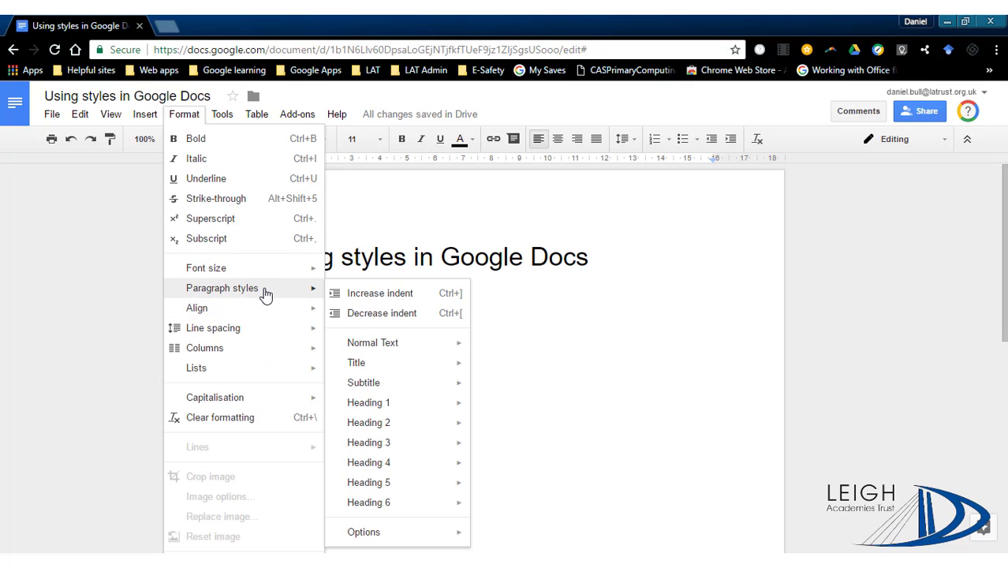
mouse_move(370, 508)
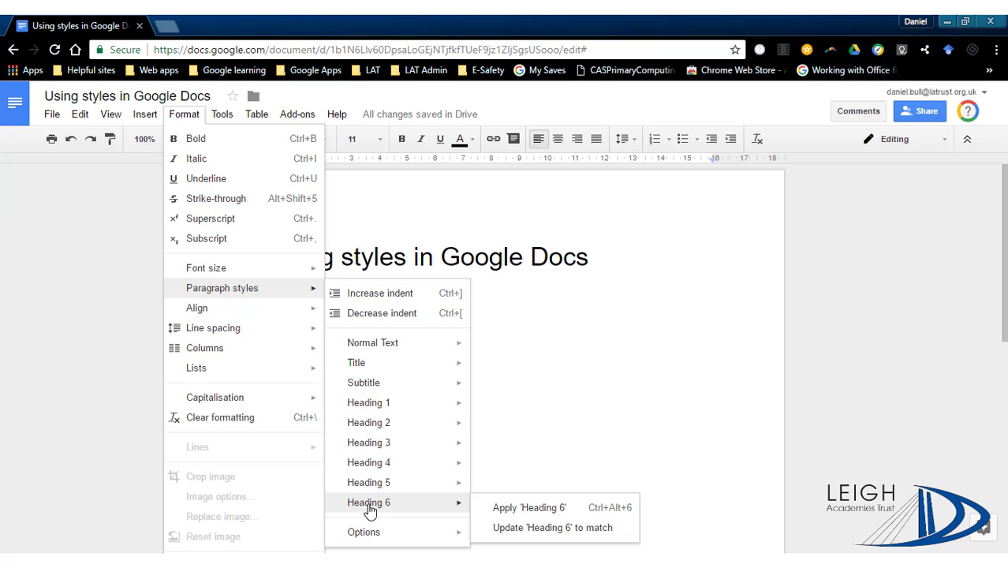
mouse_move(371, 344)
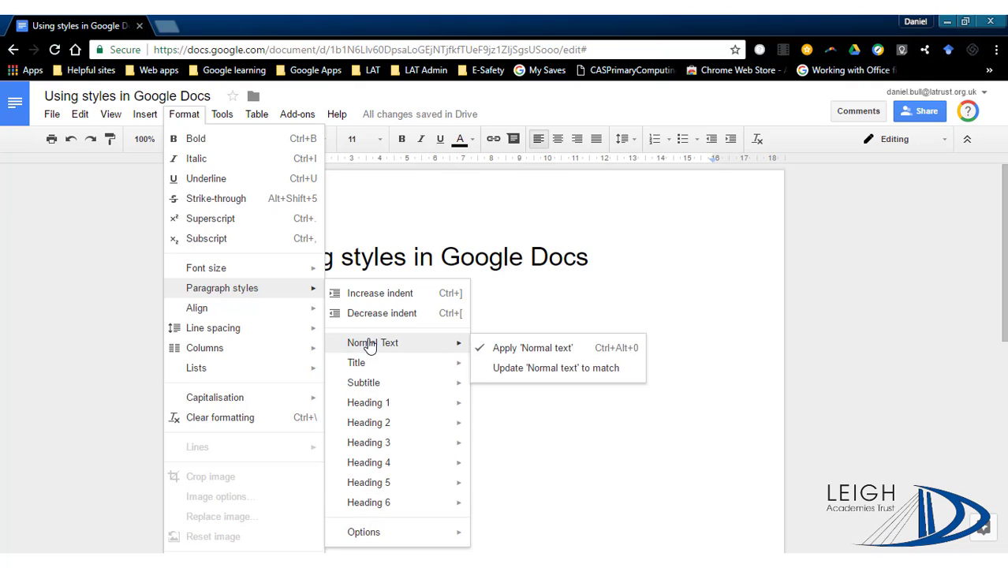
left_click(377, 254)
left_click(407, 287)
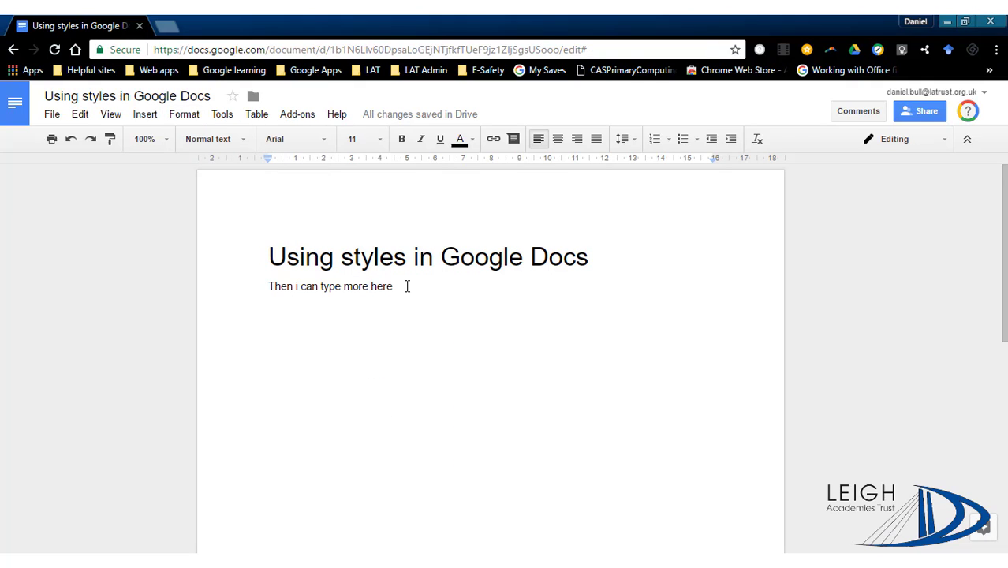
Select the title line and change its font to Cabin Sketch
left_click(380, 253)
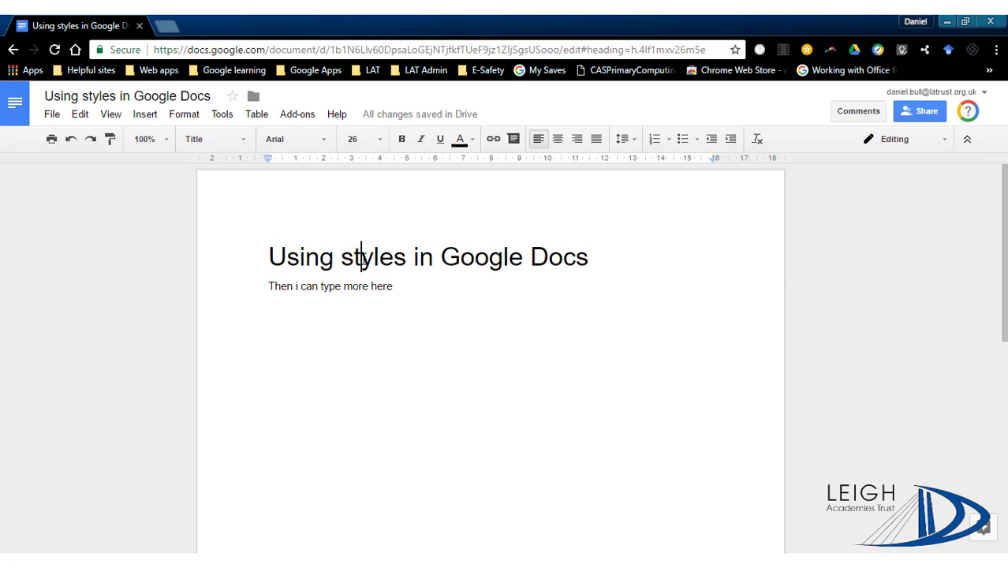
triple_click(361, 255)
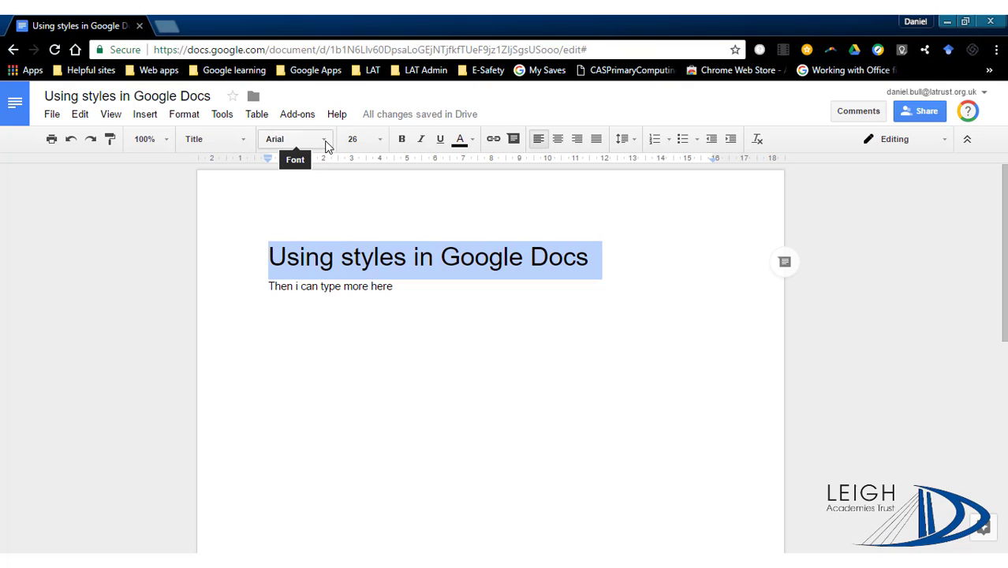
left_click(299, 144)
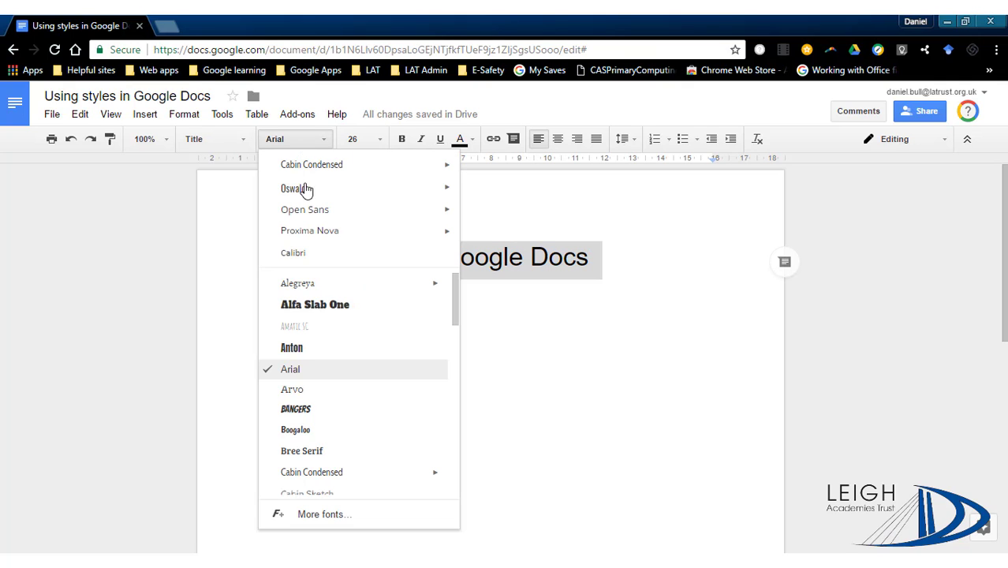
scroll(329, 357, "down", 3)
scroll(328, 351, "up", 1)
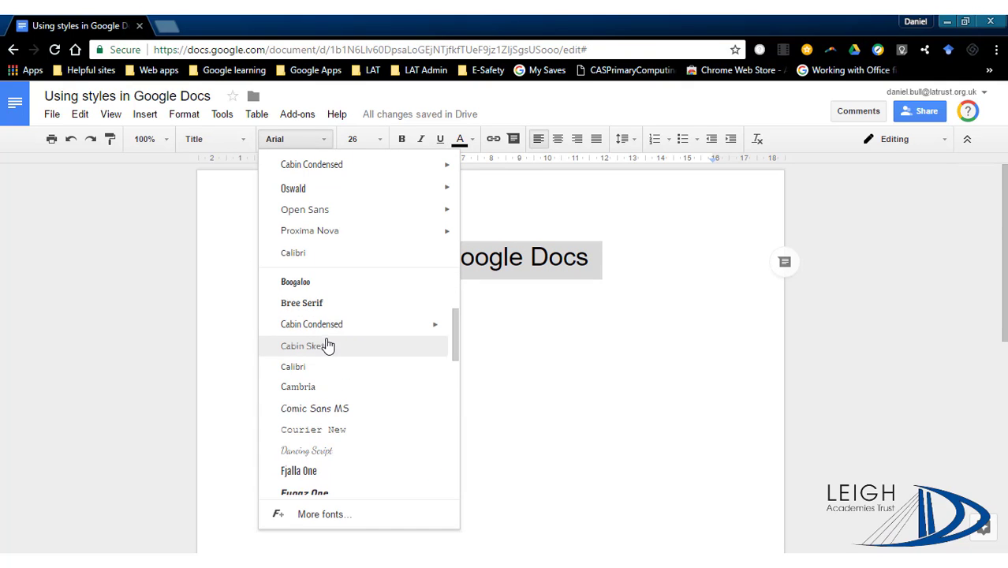
left_click(328, 347)
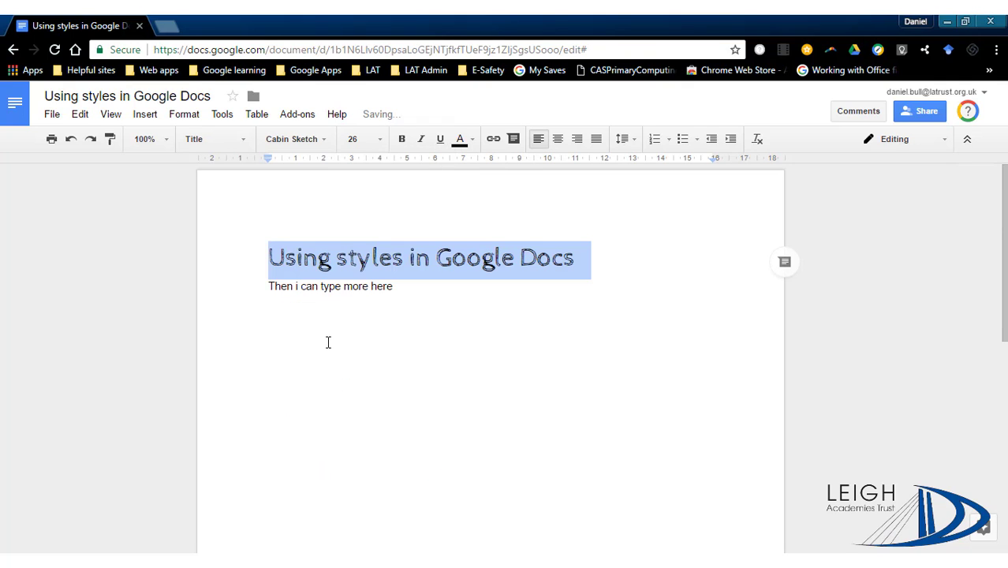
Make the title bold, size 30 and red, then reselect its text
left_click(401, 139)
left_click(380, 141)
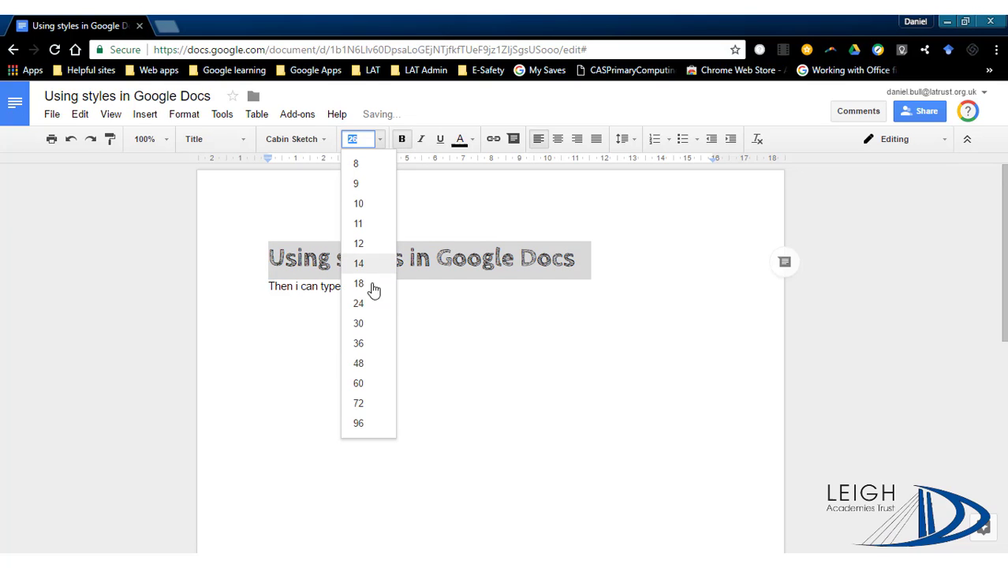
left_click(366, 323)
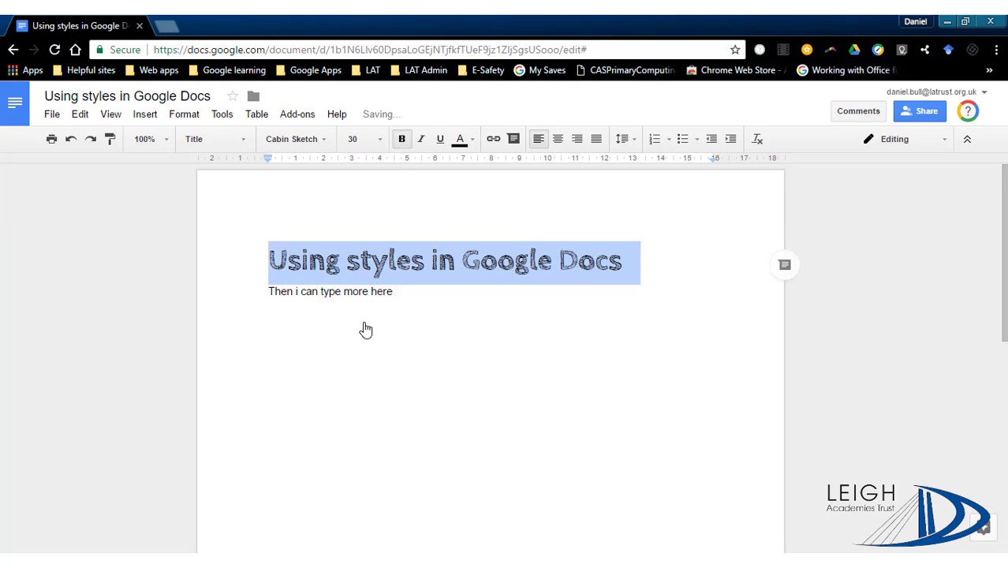
left_click(466, 144)
left_click(478, 214)
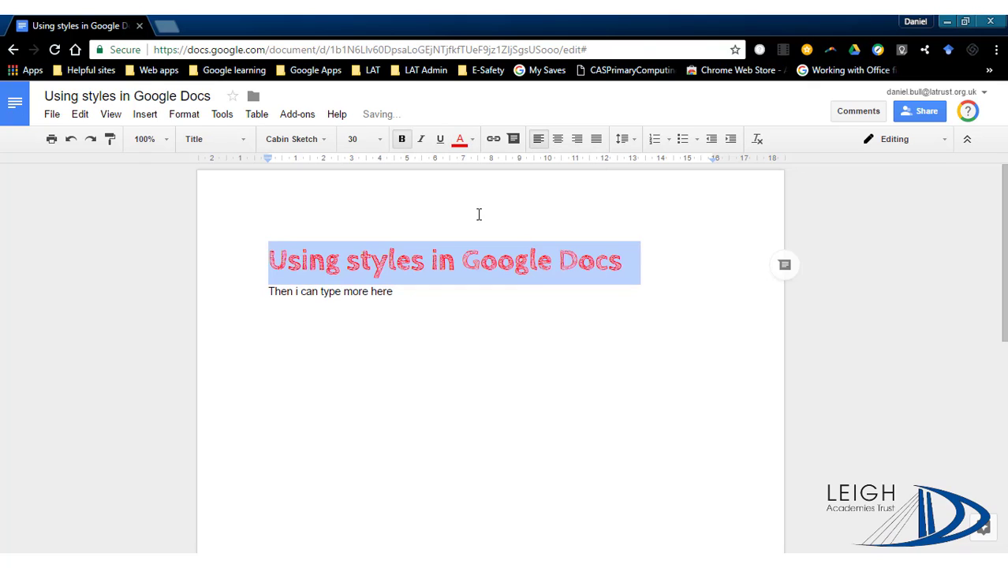
left_click(388, 260)
left_click_drag(272, 260, 514, 262)
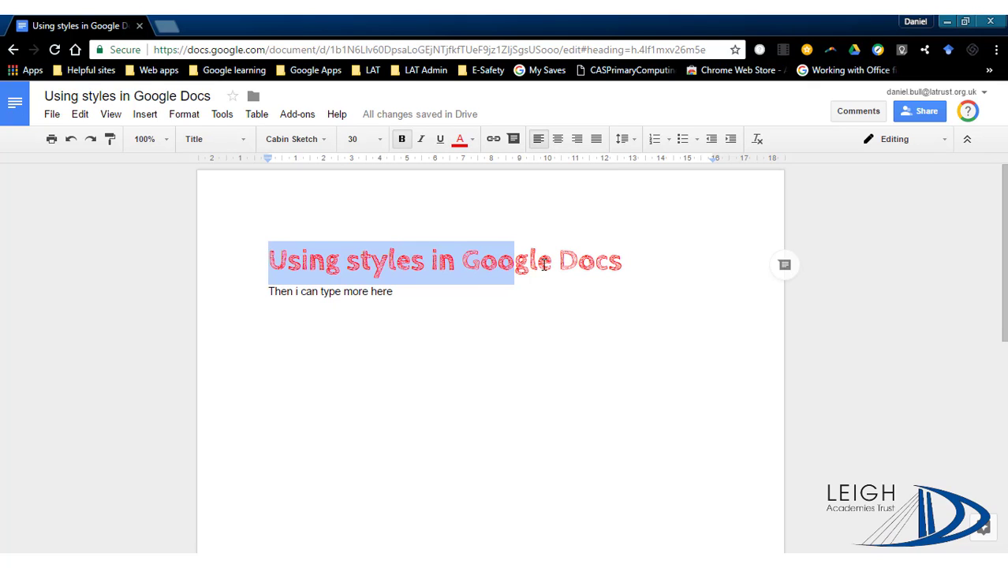
Update the Title style to match the bold red Cabin Sketch size-30 title
left_click(239, 146)
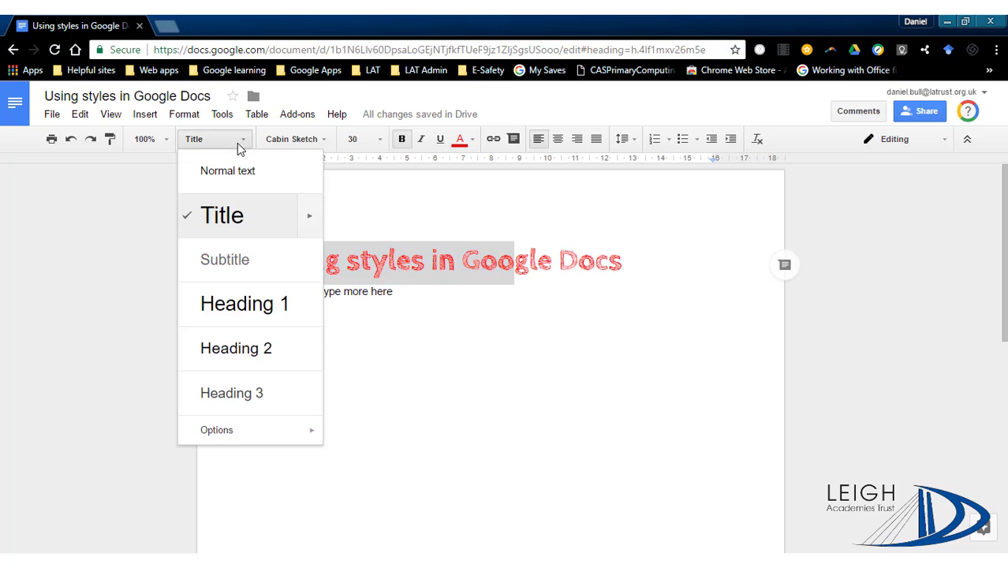
triple_click(441, 262)
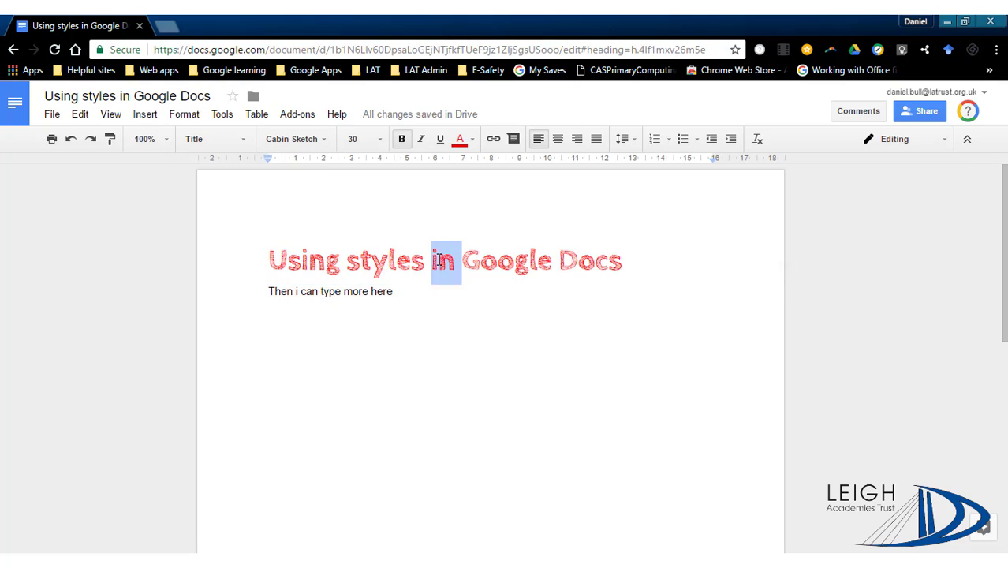
left_click(243, 141)
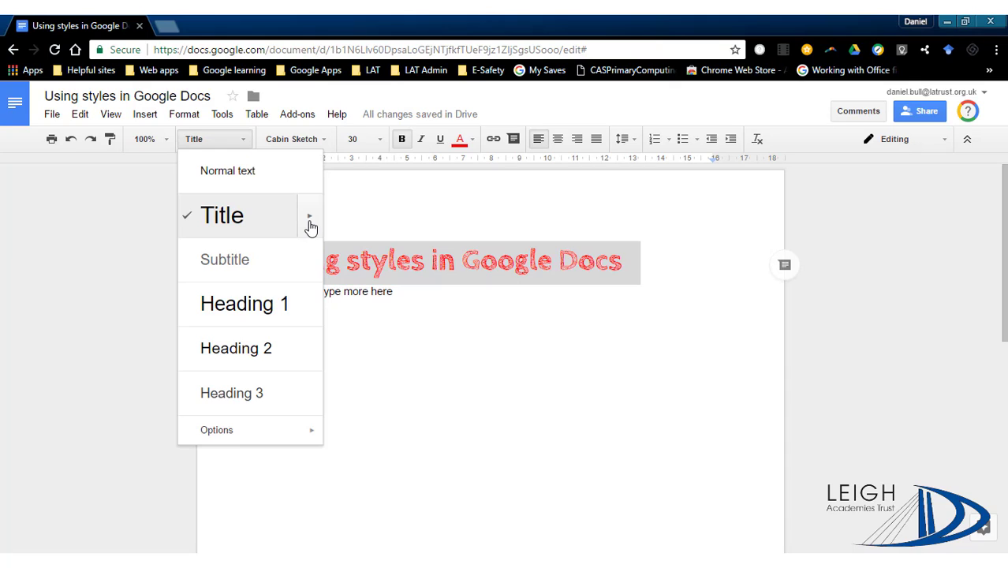
mouse_move(309, 226)
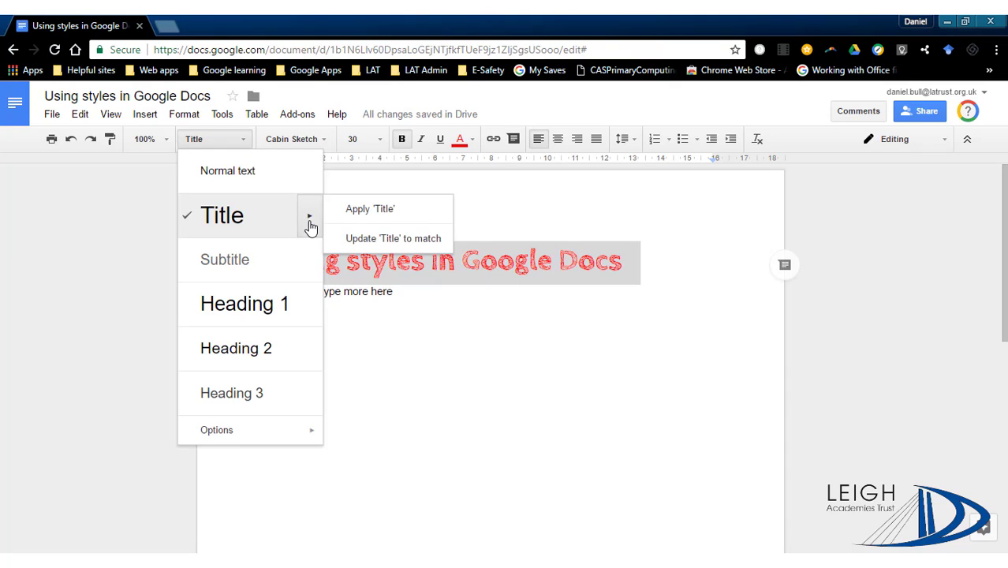
left_click(365, 245)
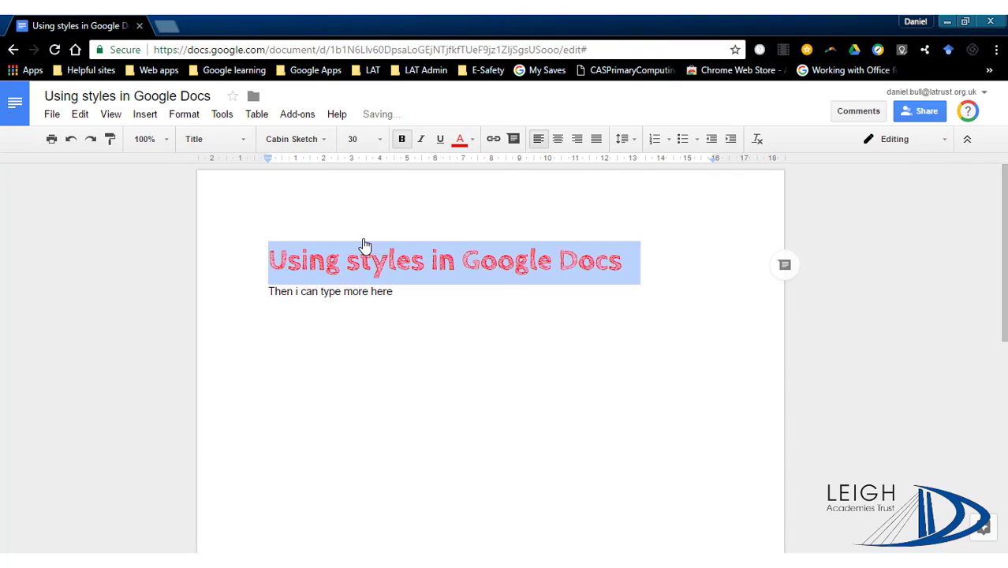
left_click(423, 261)
Add a new line 'More text here' below the first body line
left_click(213, 139)
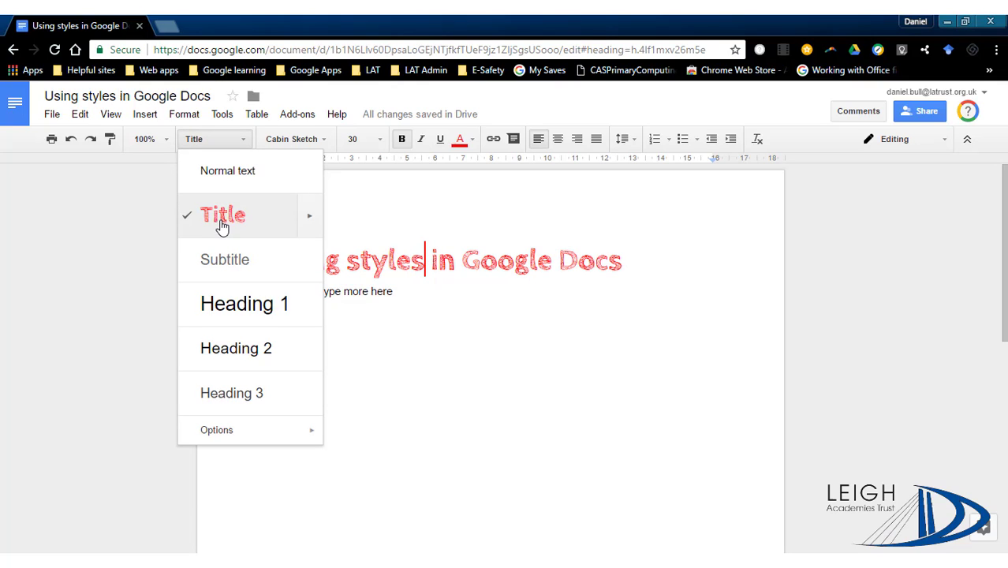
left_click(403, 292)
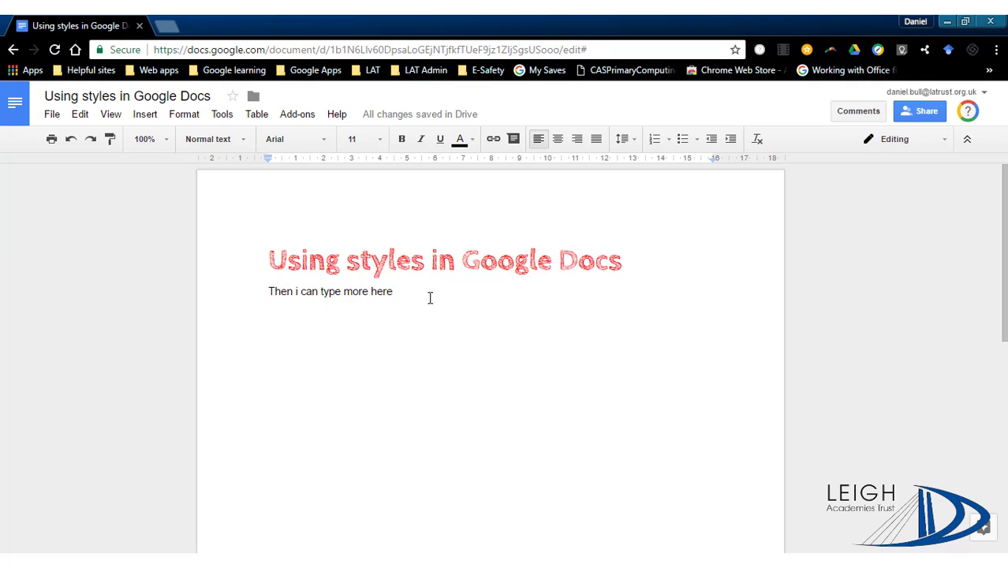
key("Return")
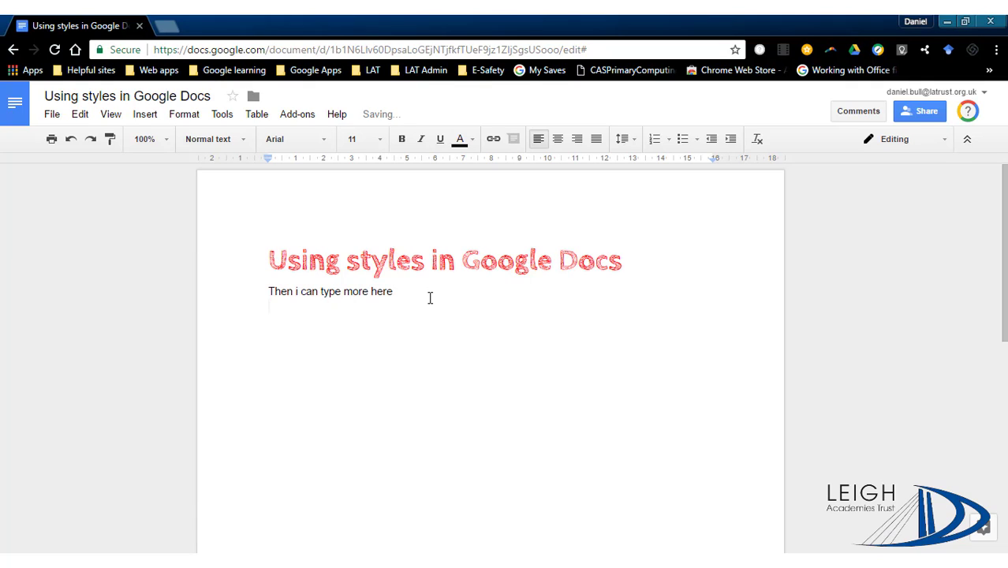
type("More text here")
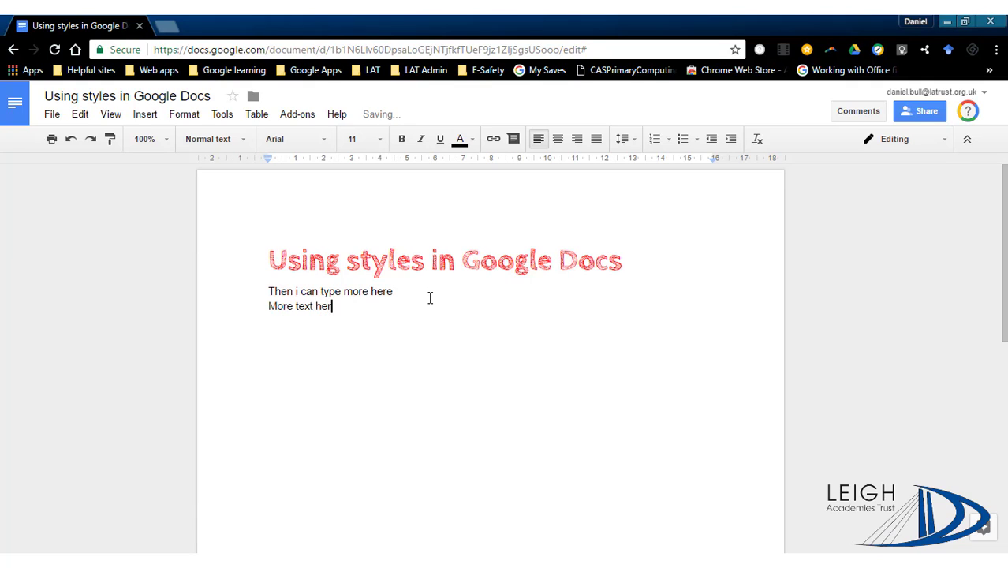
Set the first body line to Open Sans and update Normal text to match it
double_click(343, 290)
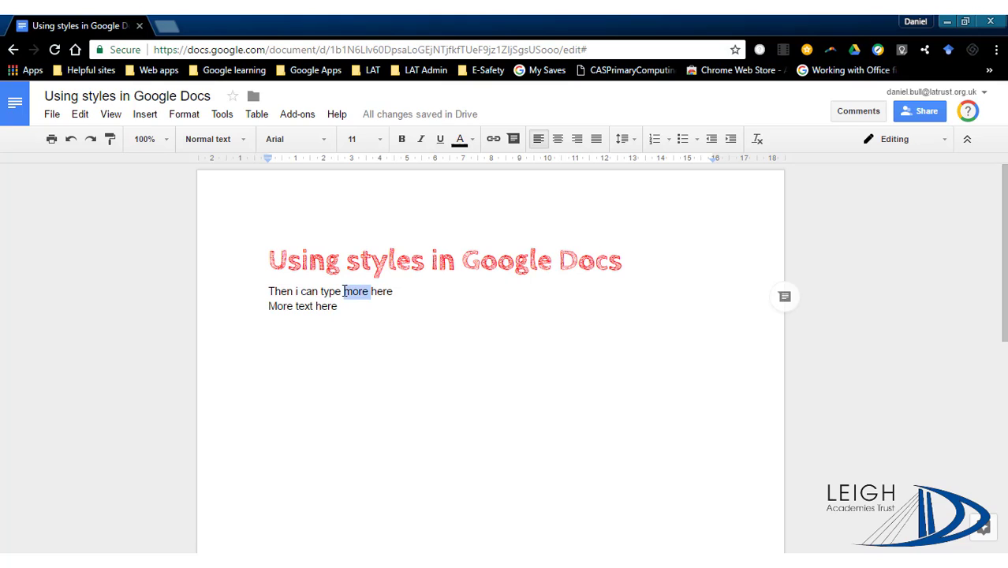
left_click(344, 291)
triple_click(344, 291)
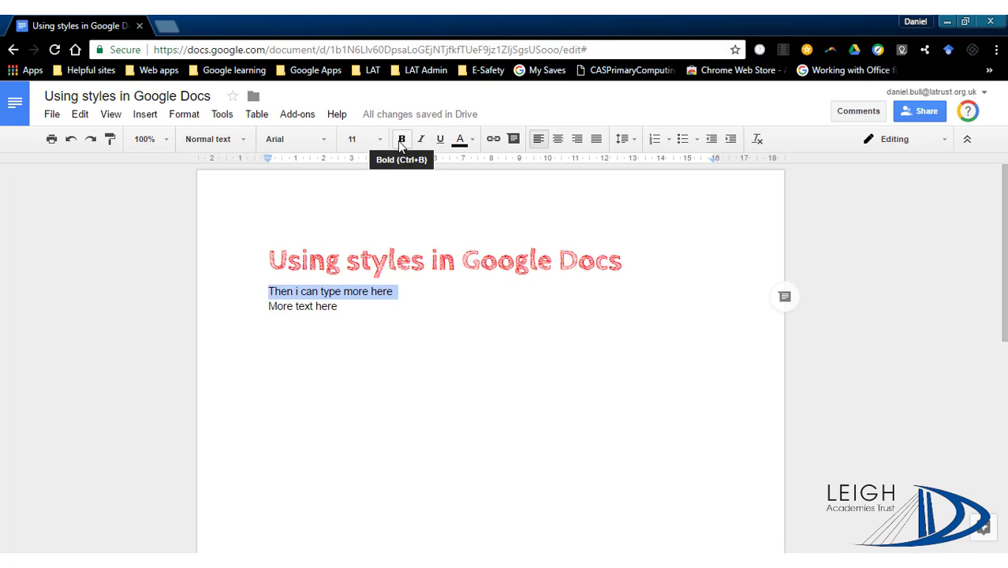
left_click(328, 143)
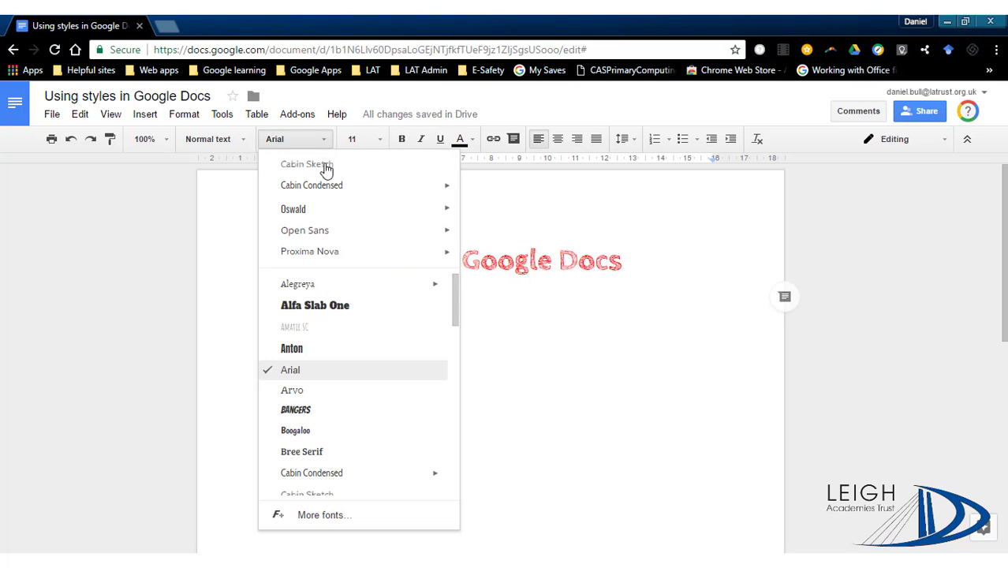
left_click(322, 230)
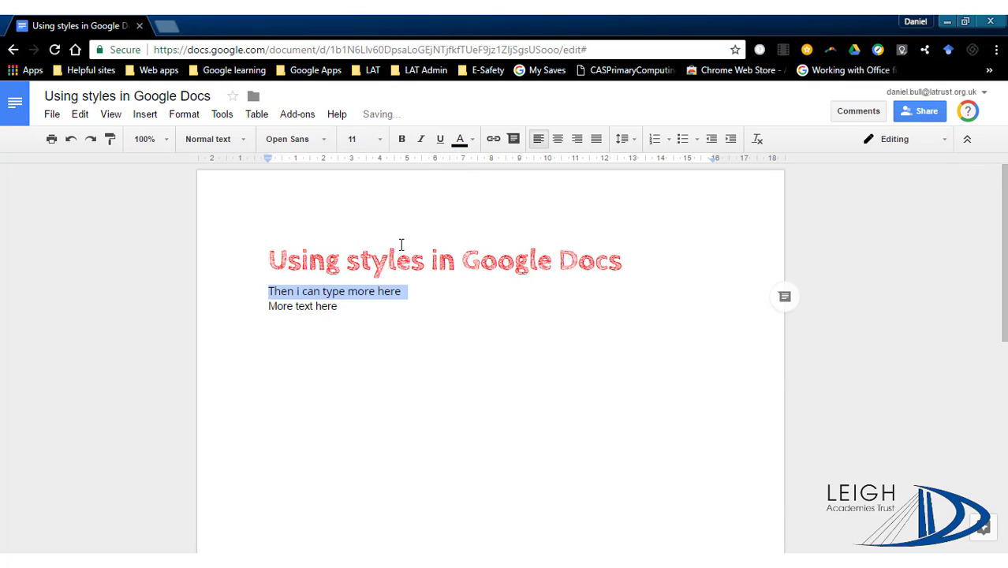
left_click(244, 140)
mouse_move(308, 175)
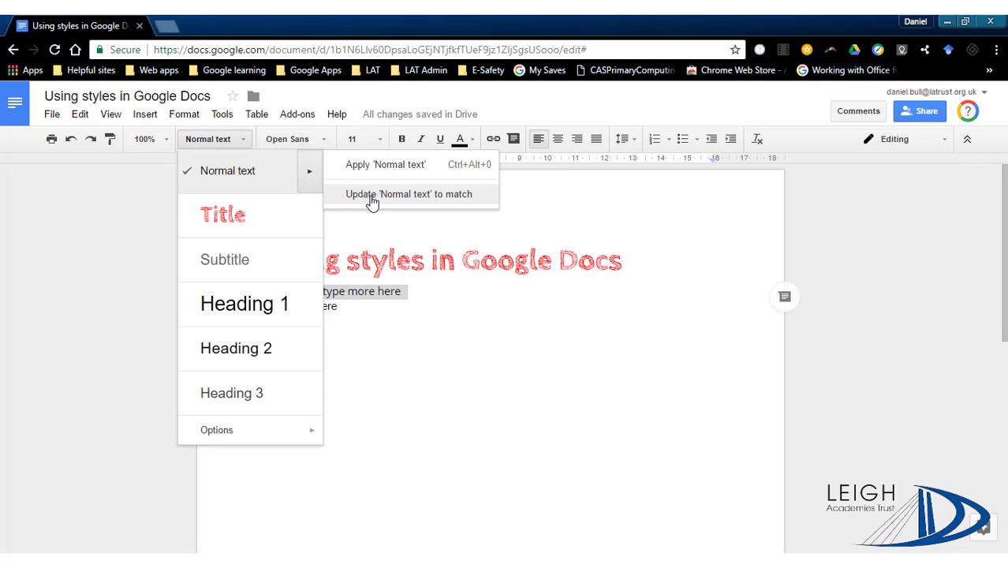
left_click(371, 201)
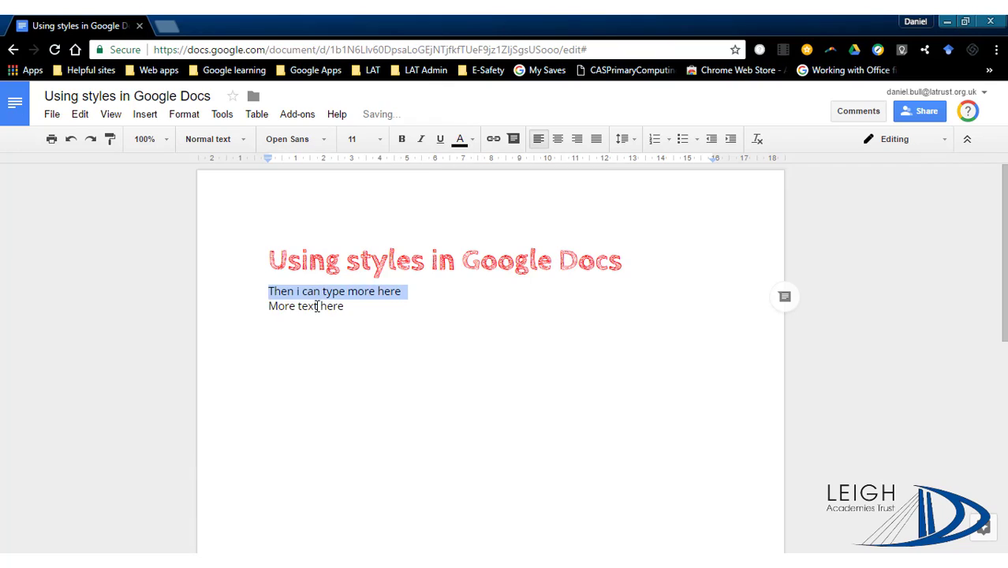
left_click(293, 306)
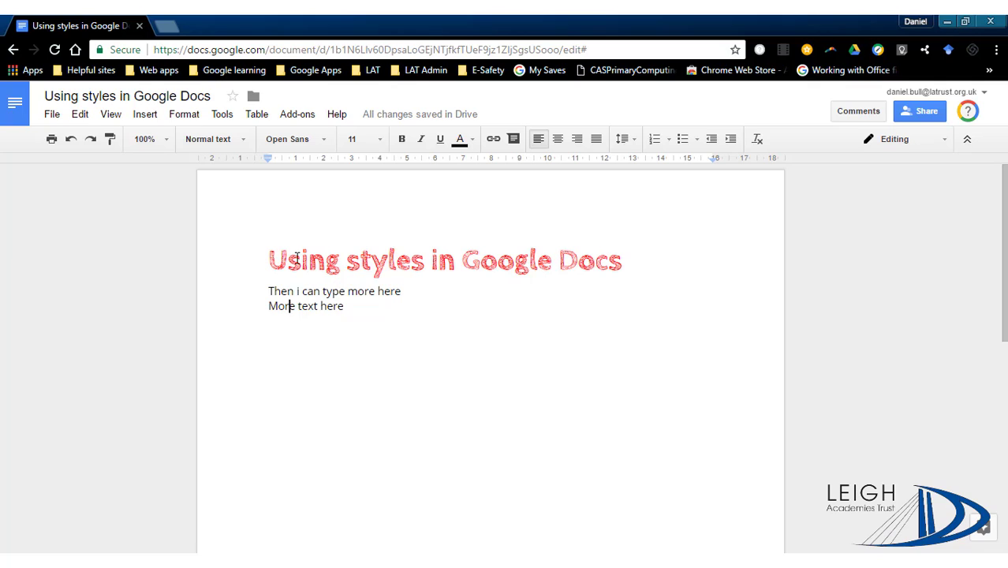
Reset the document's paragraph styles to their defaults from the styles Options menu
left_click(225, 139)
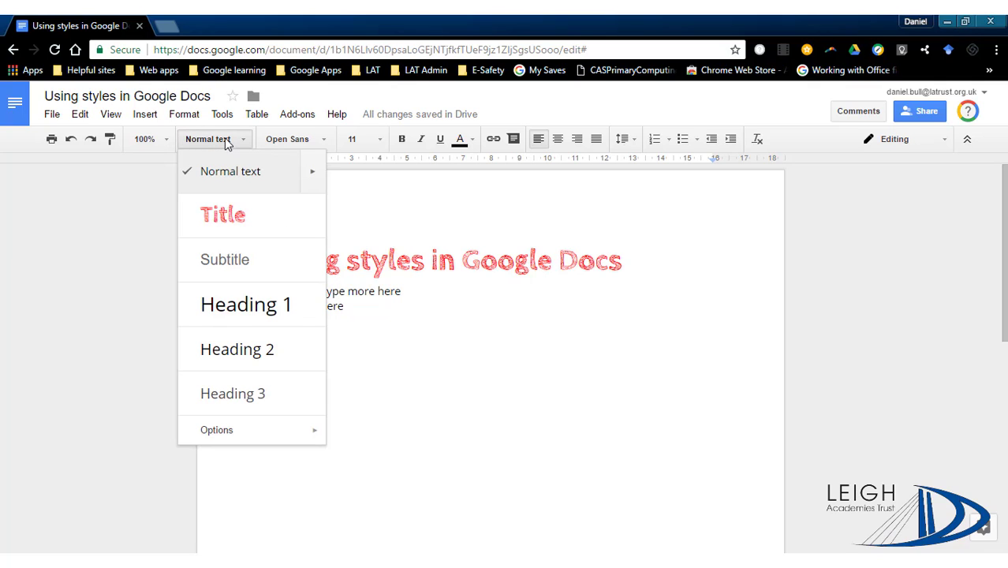
mouse_move(234, 432)
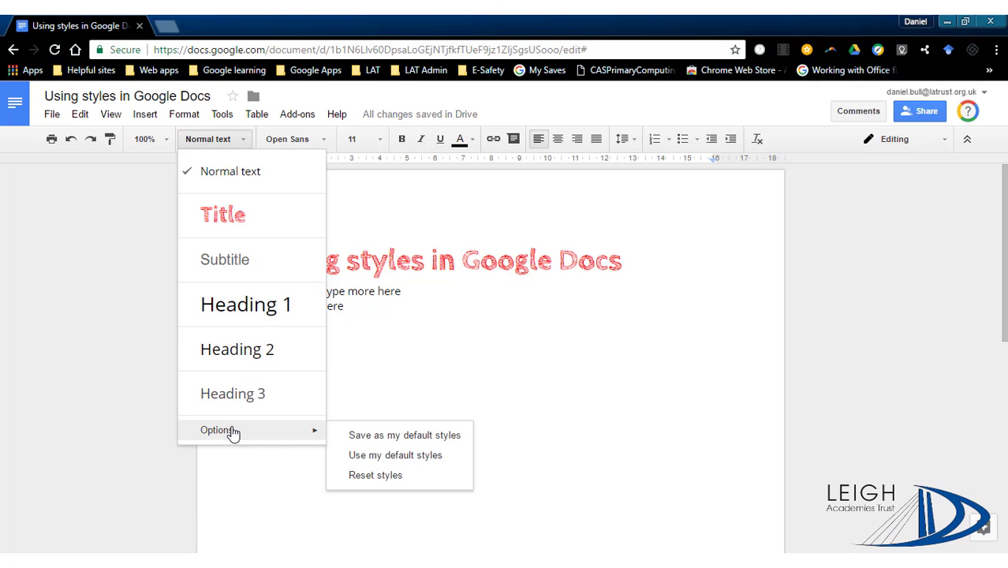
left_click(383, 476)
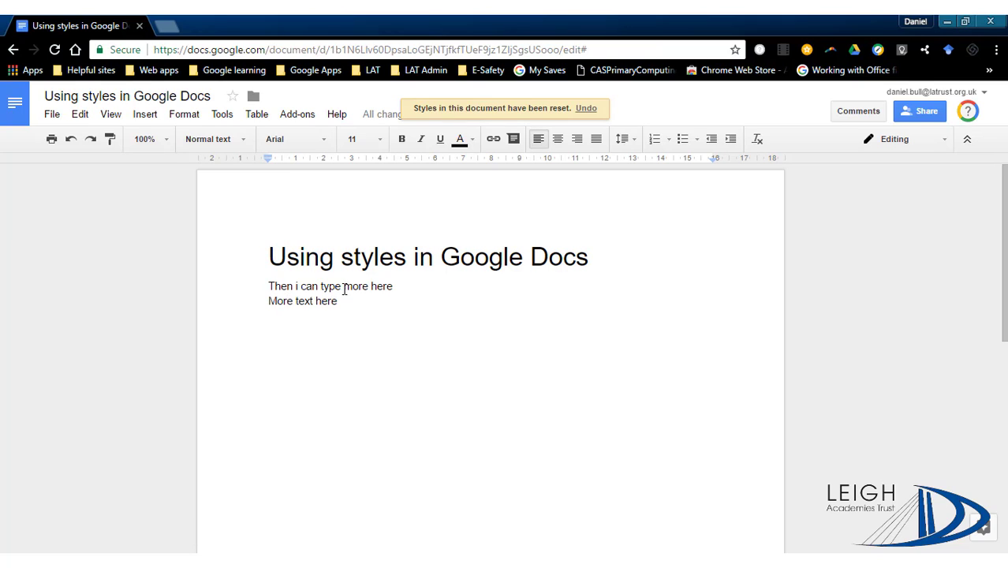
left_click(300, 117)
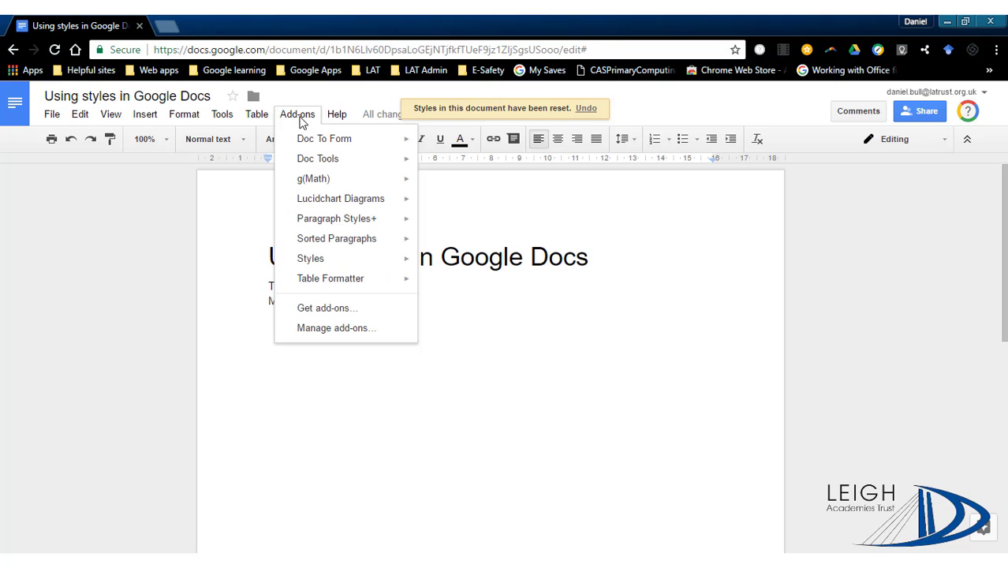
left_click(313, 311)
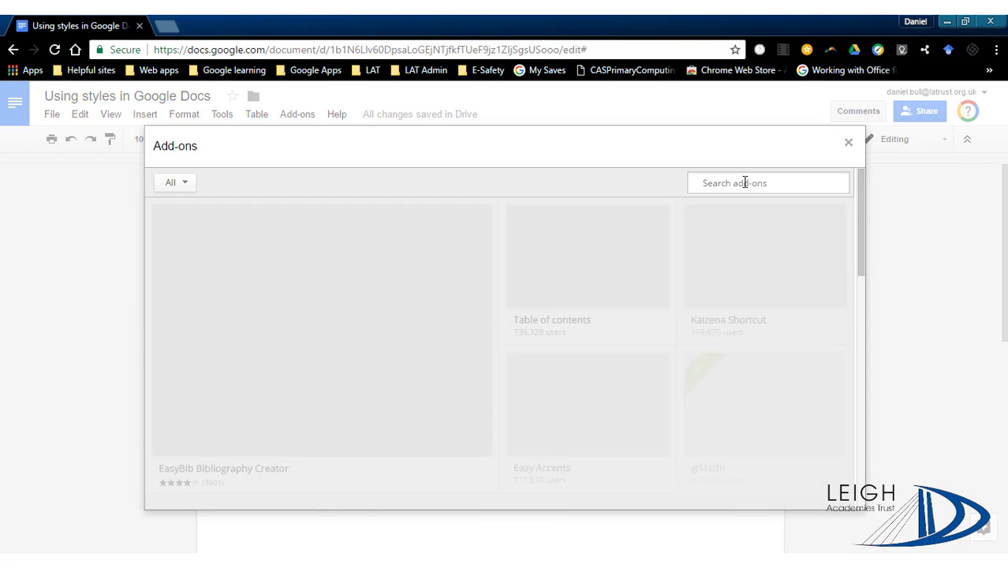
type("styles")
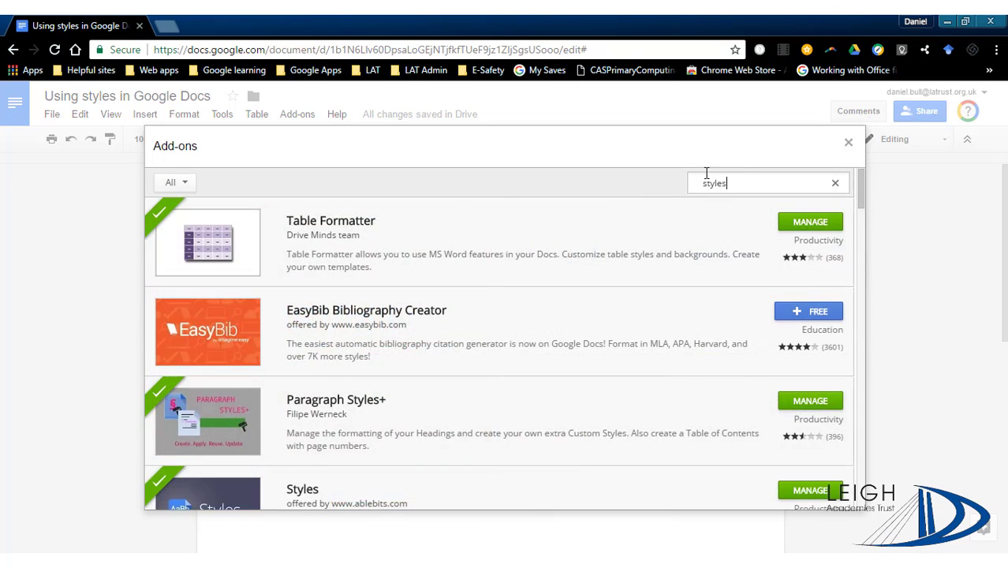
scroll(315, 416, "down", 1)
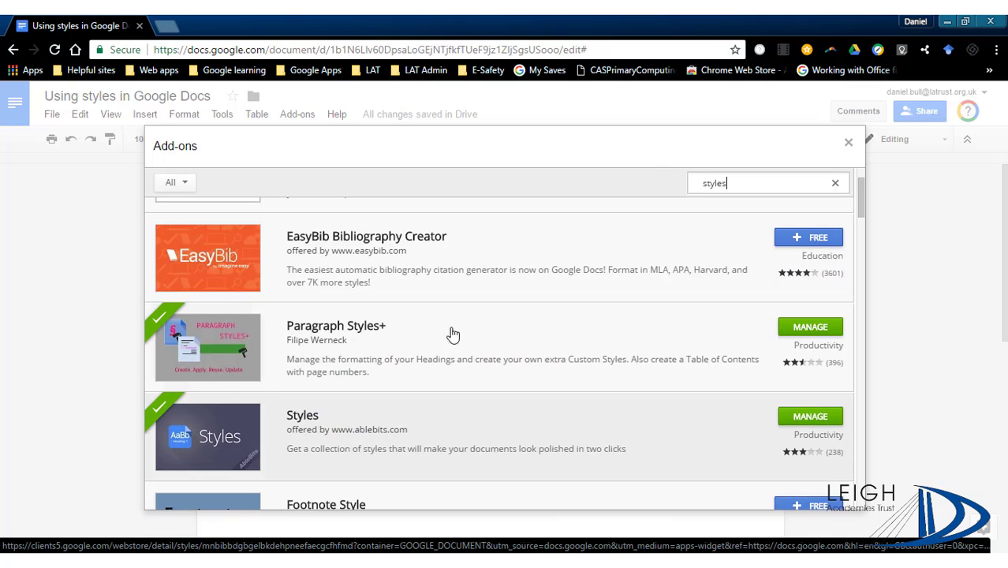
left_click(848, 143)
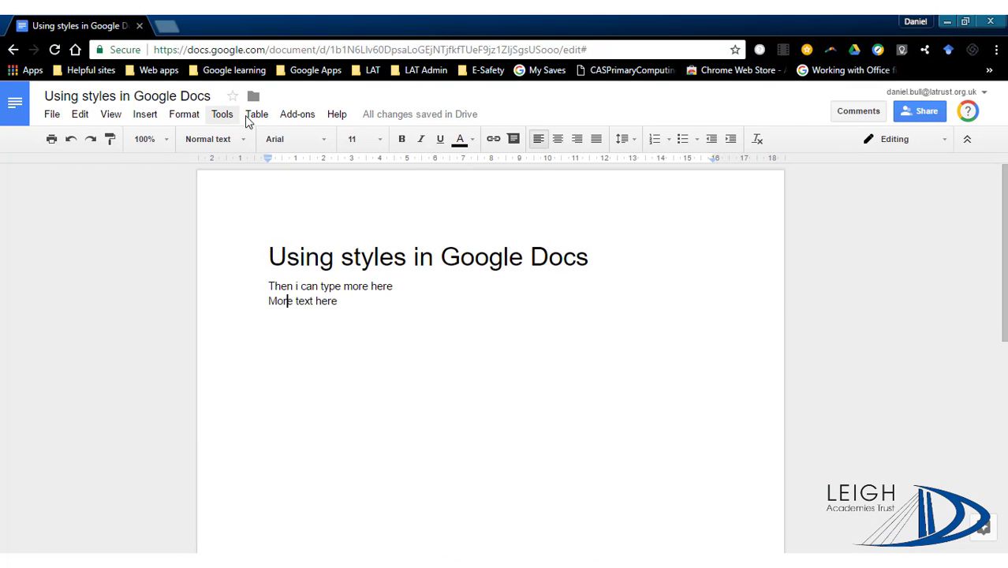
left_click(297, 117)
mouse_move(335, 225)
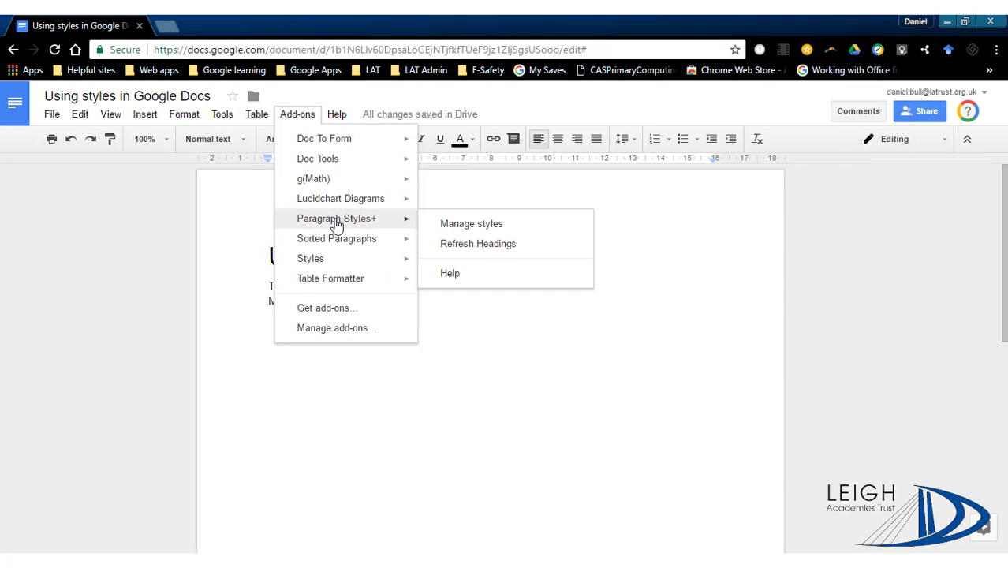
left_click(457, 226)
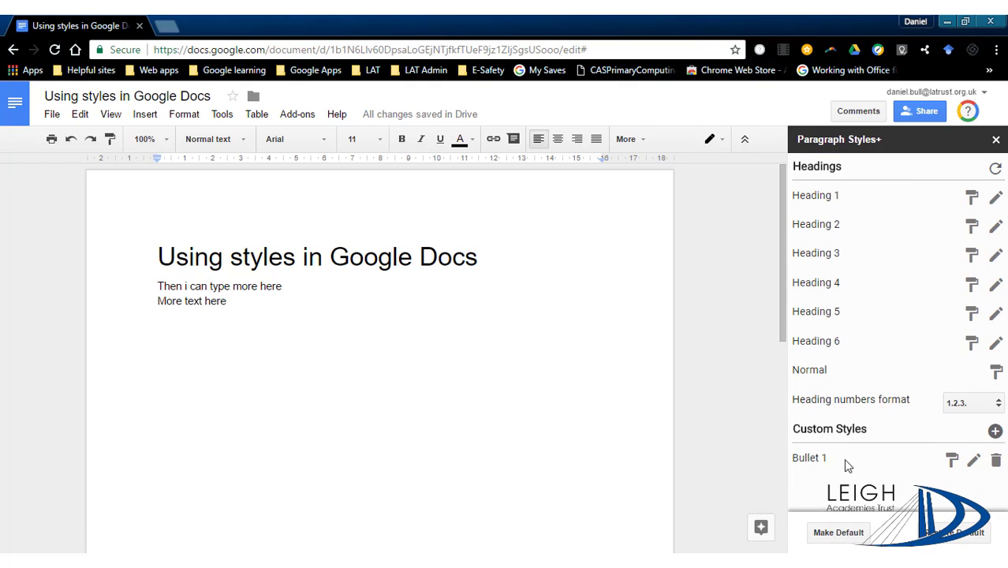
left_click(973, 465)
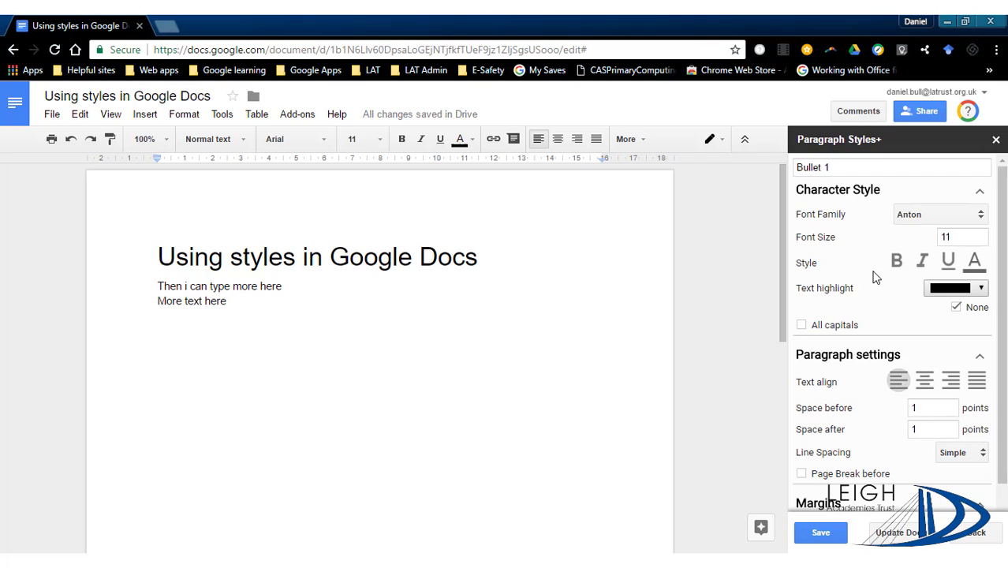
scroll(875, 276, "down", 1)
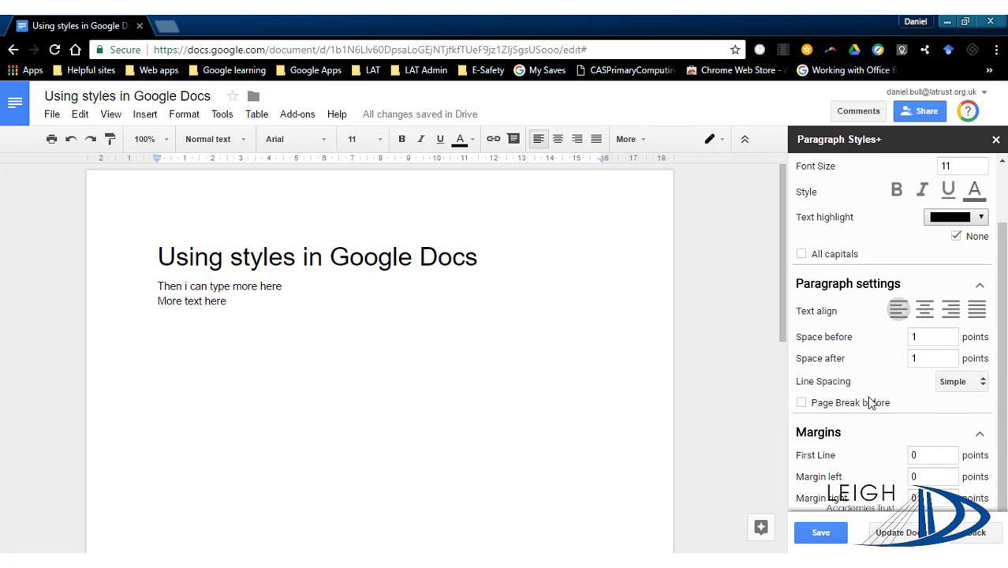
scroll(864, 468, "up", 1)
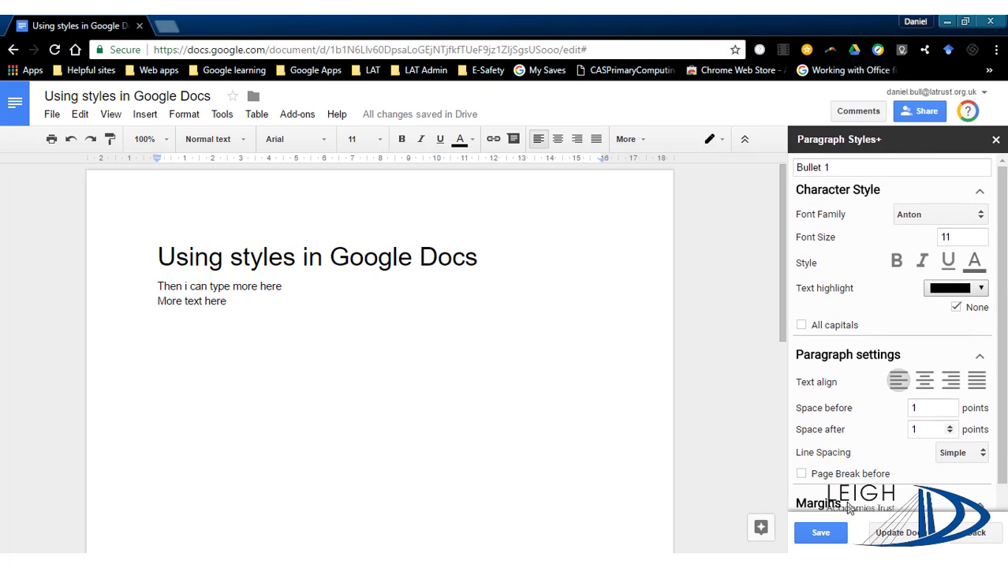
left_click(976, 534)
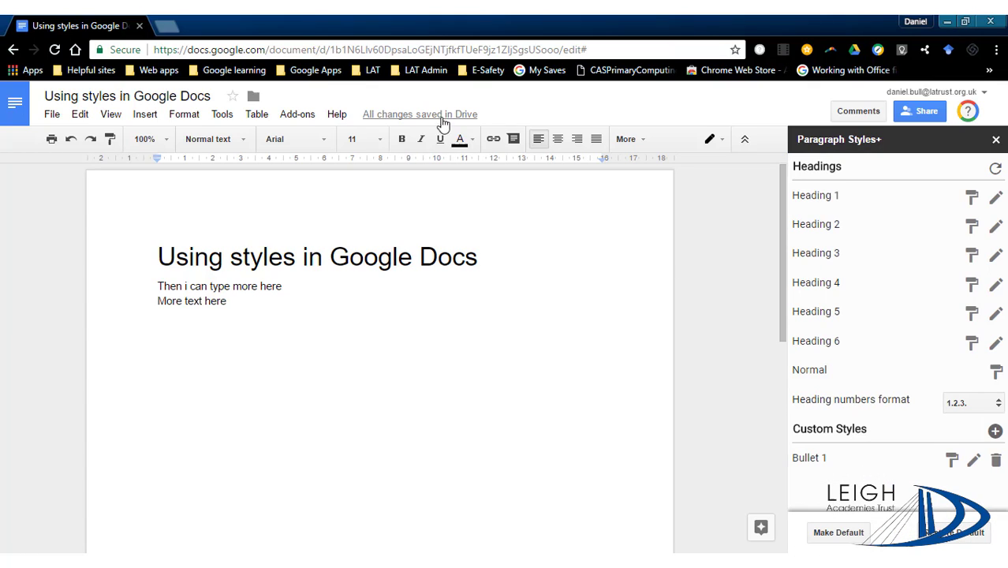
Close Paragraph Styles+ and apply the Journalistic preset from the Styles add-on
left_click(996, 140)
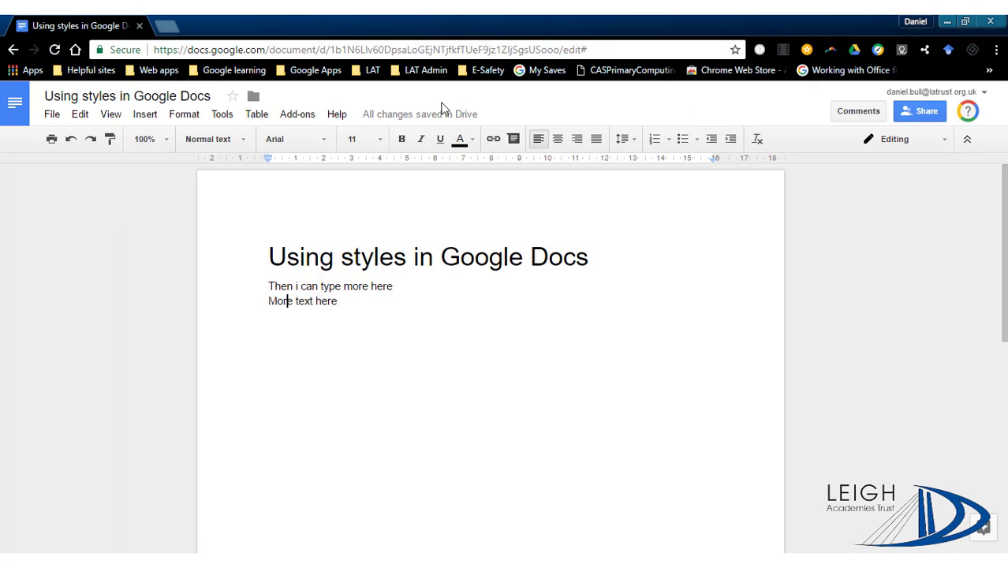
left_click(303, 116)
mouse_move(327, 269)
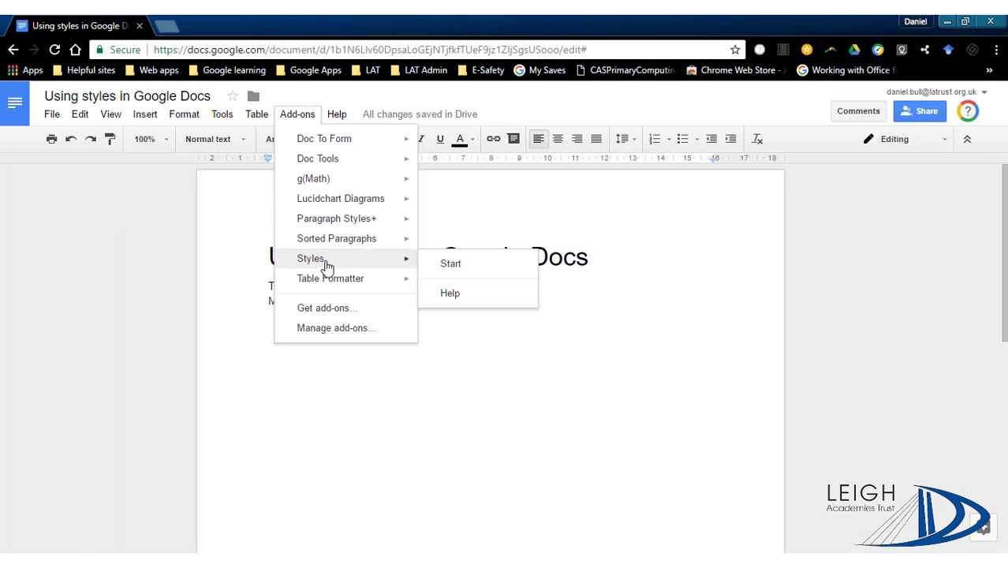
left_click(458, 272)
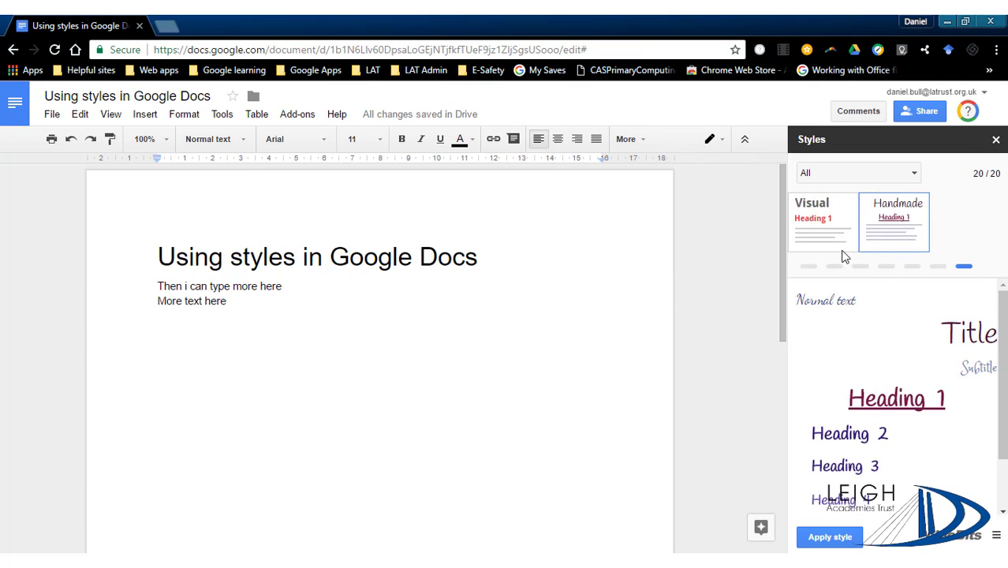
left_click(803, 271)
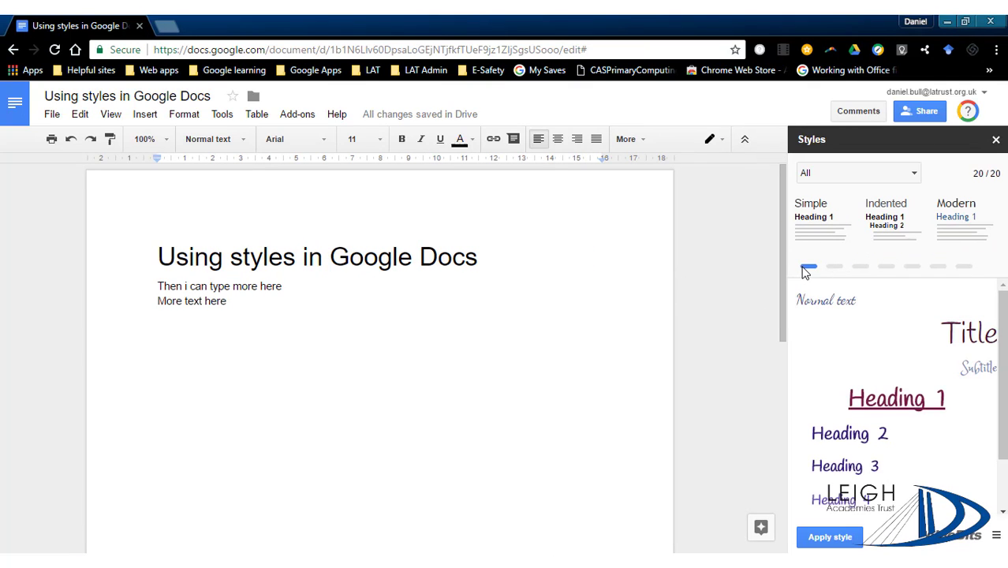
left_click(835, 268)
left_click(862, 269)
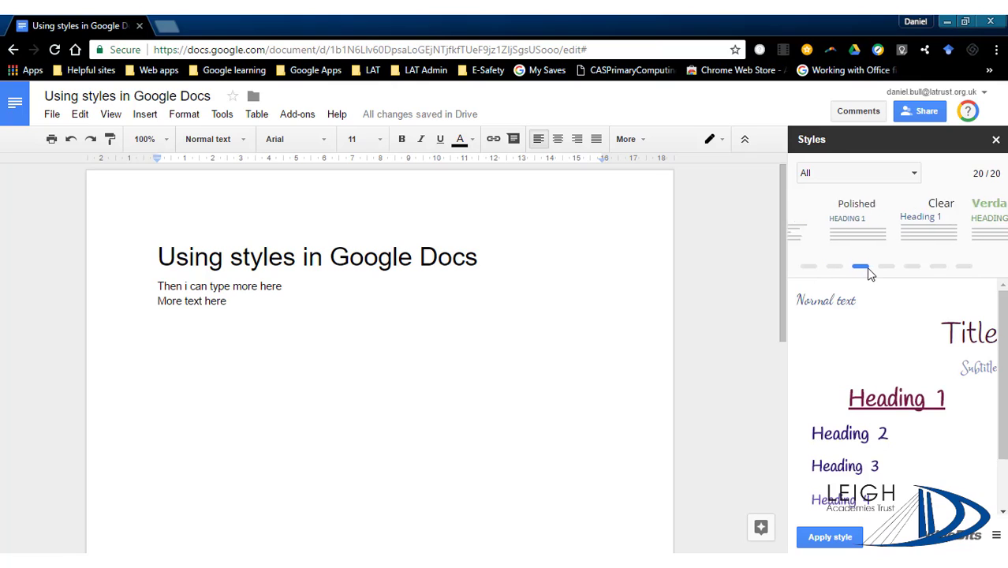
left_click(886, 268)
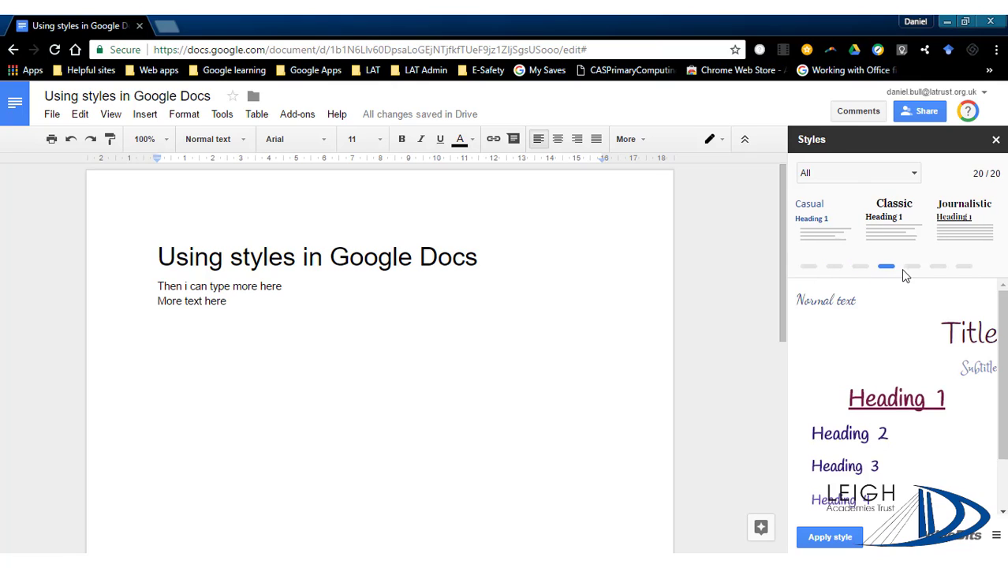
left_click(961, 228)
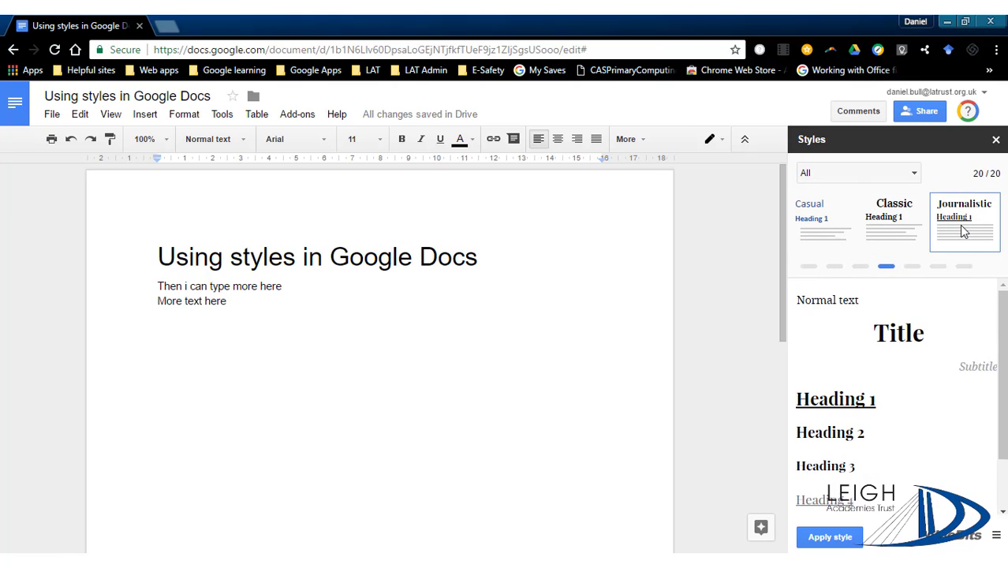
left_click(834, 535)
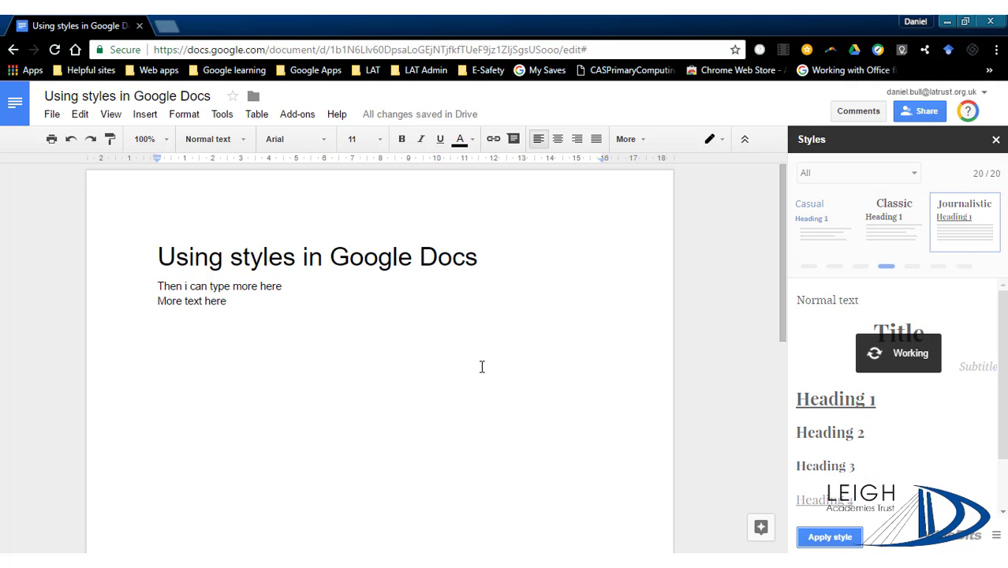